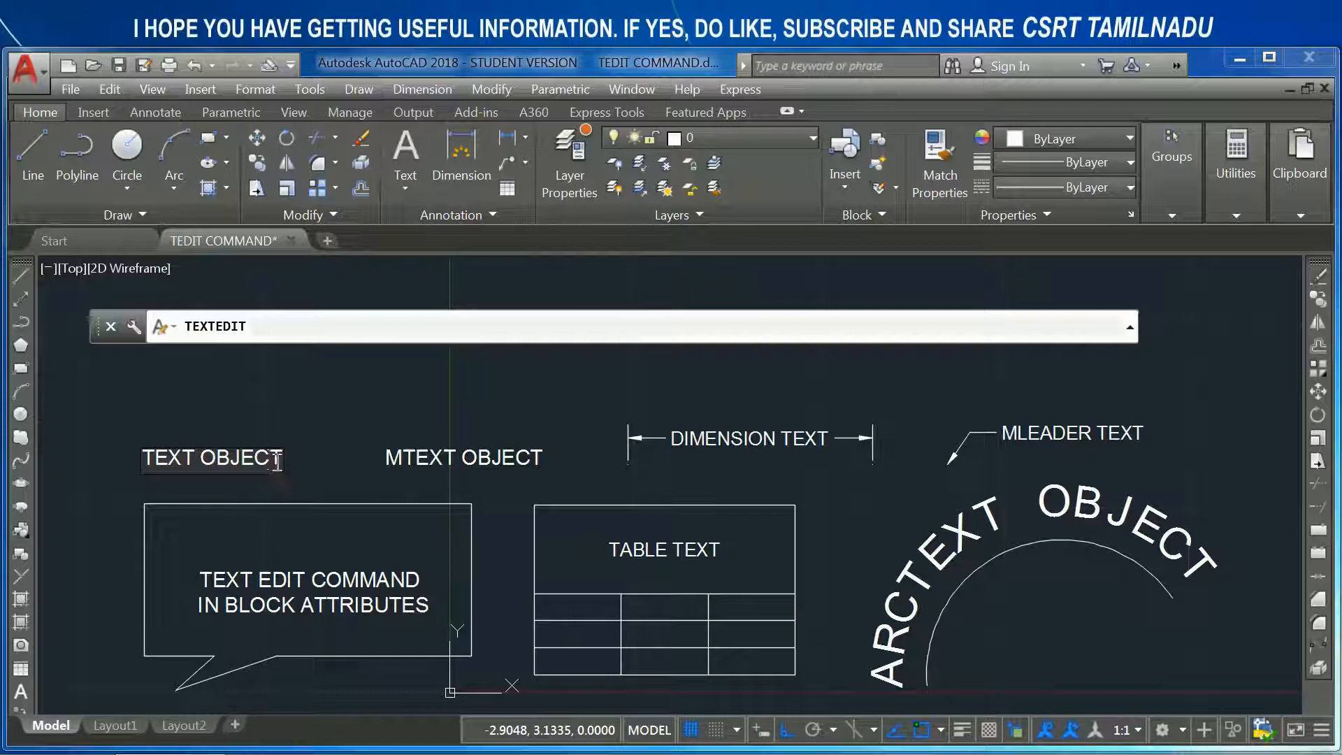
# - Use TEXTEDIT to shorten the single-line text "TEXT OBJECT" to "TEXT"
pyautogui.press('Return')
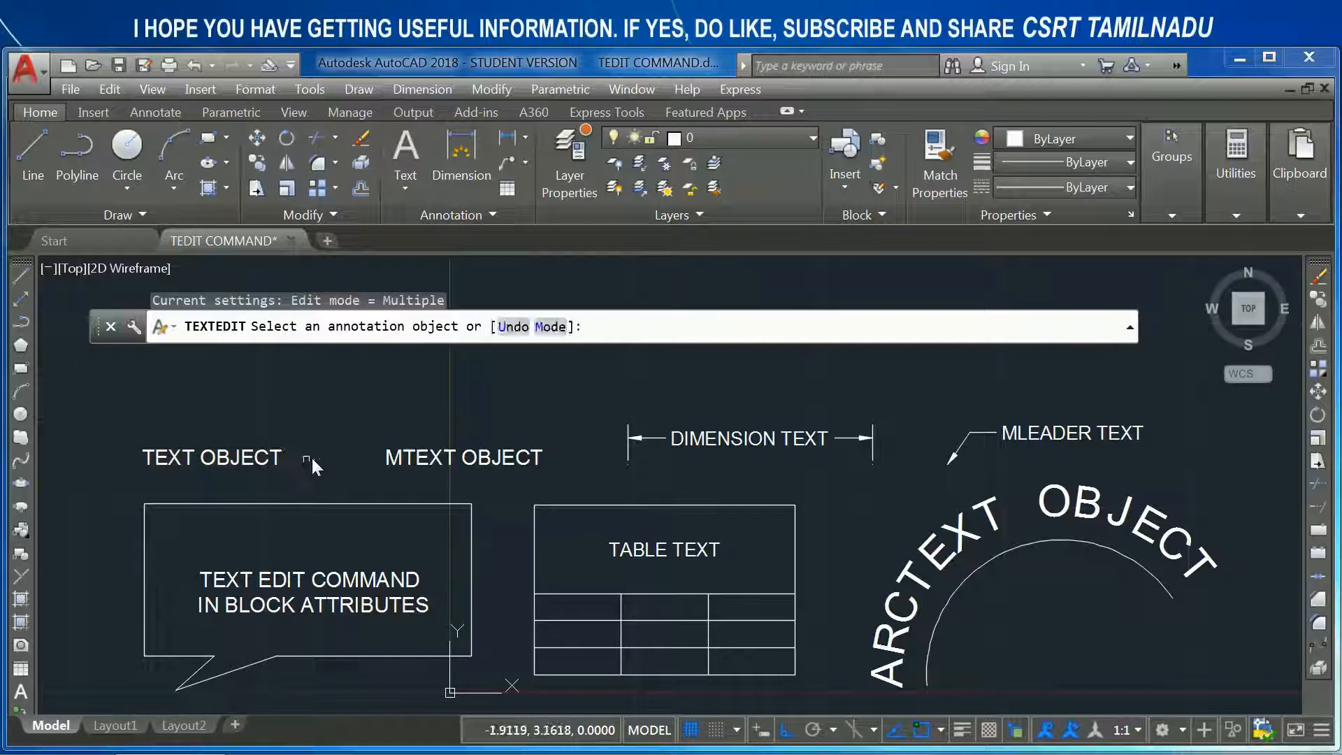
pyautogui.click(274, 461)
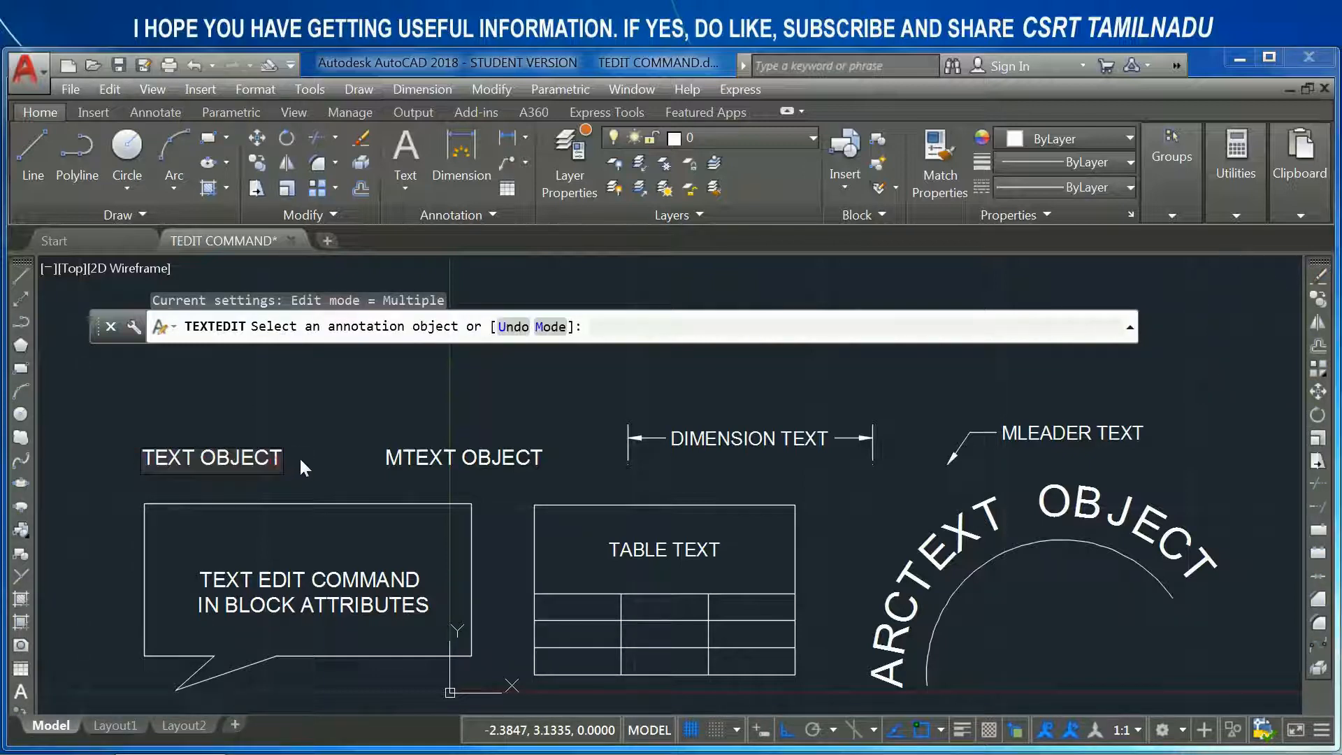
pyautogui.press('BackSpace')
pyautogui.press('BackSpace')
pyautogui.press('BackSpace')
pyautogui.press('BackSpace')
pyautogui.press('BackSpace')
pyautogui.press('BackSpace')
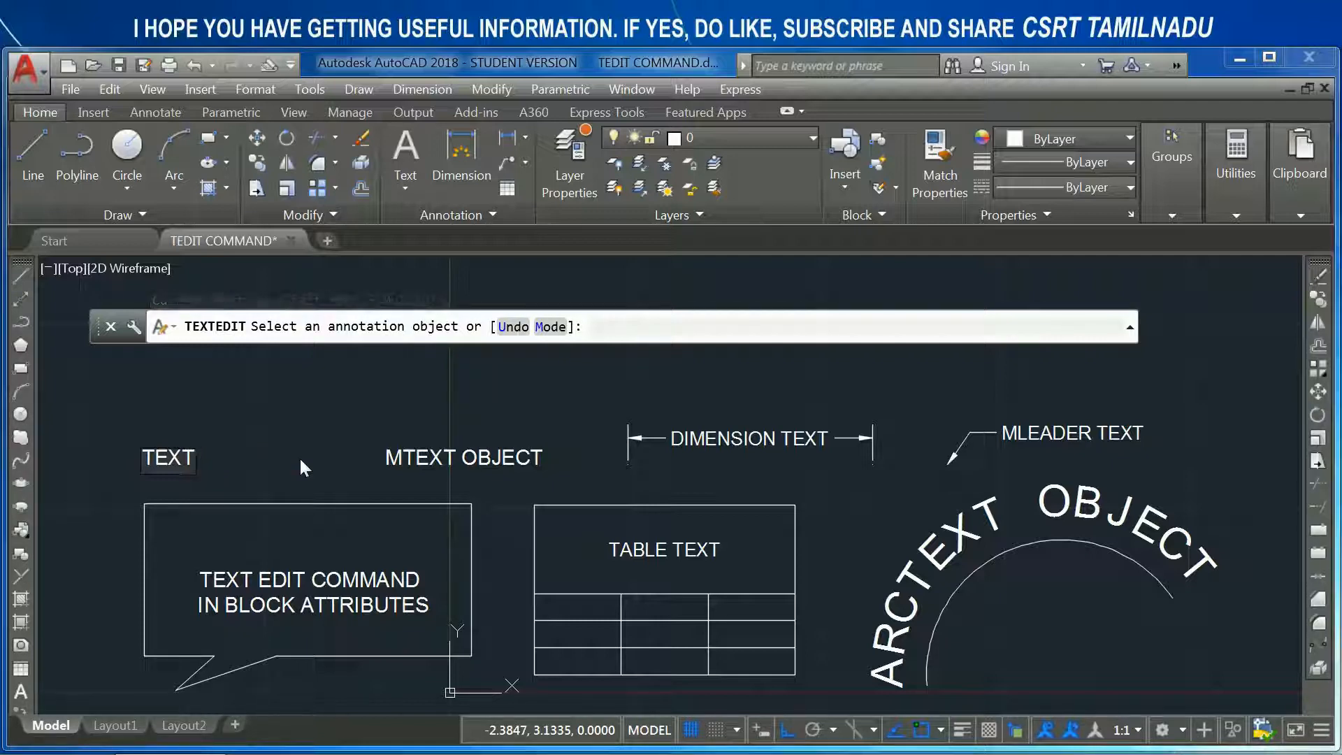
pyautogui.click(256, 413)
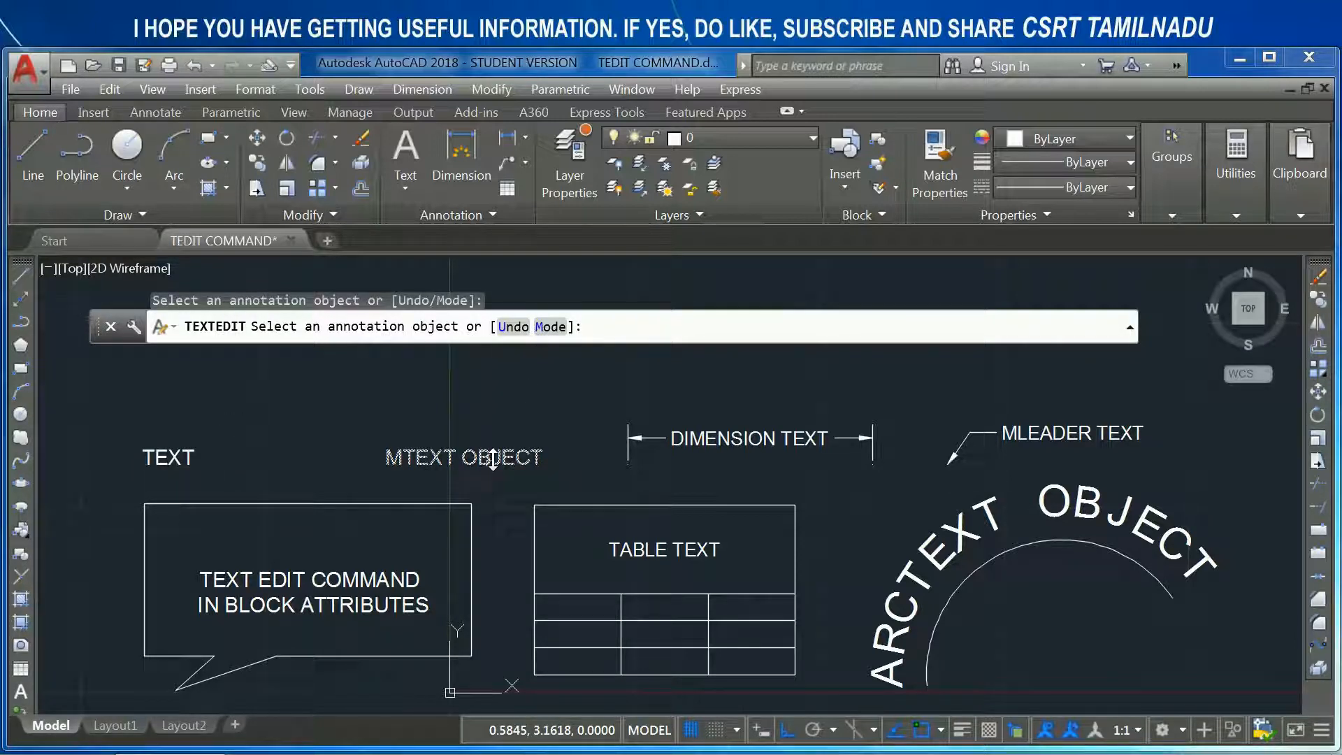
# - Change the multiline text to "MTEXT OBJECTs" and undo both text edits within TEXTEDIT
pyautogui.click(439, 461)
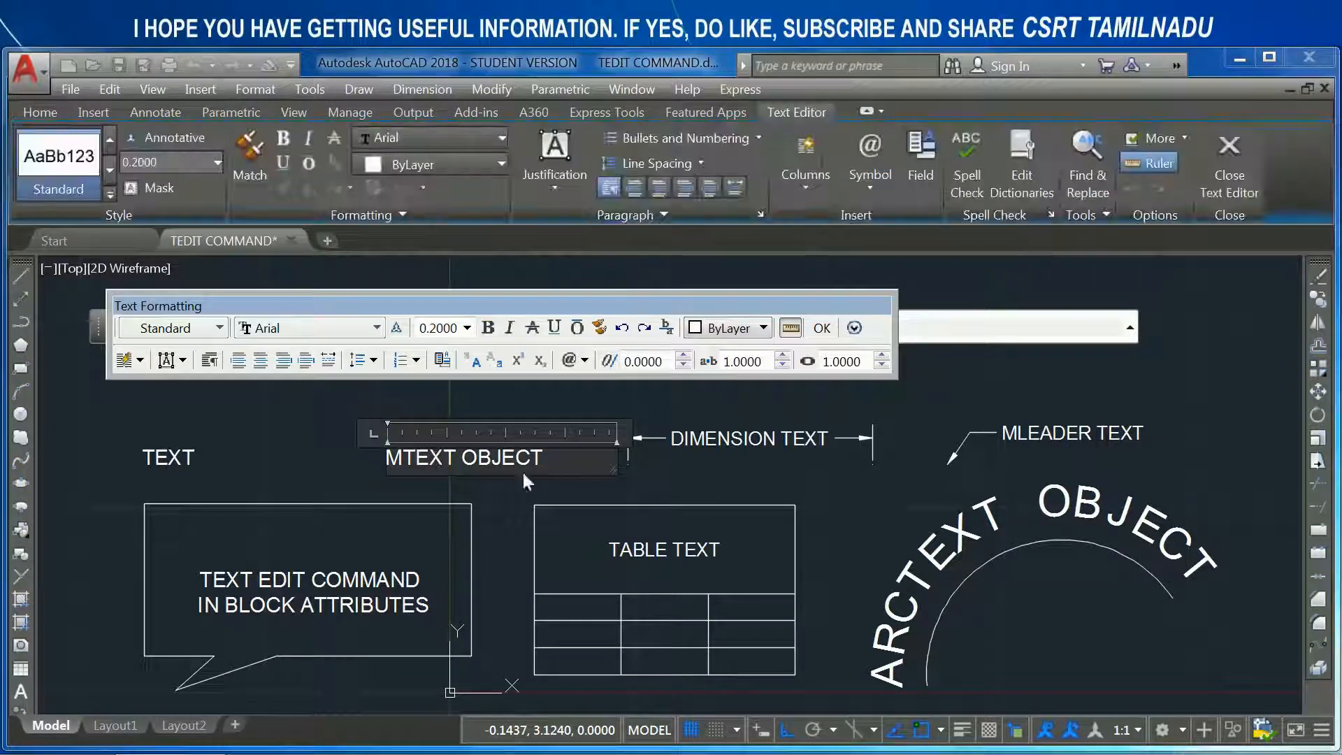
pyautogui.click(489, 500)
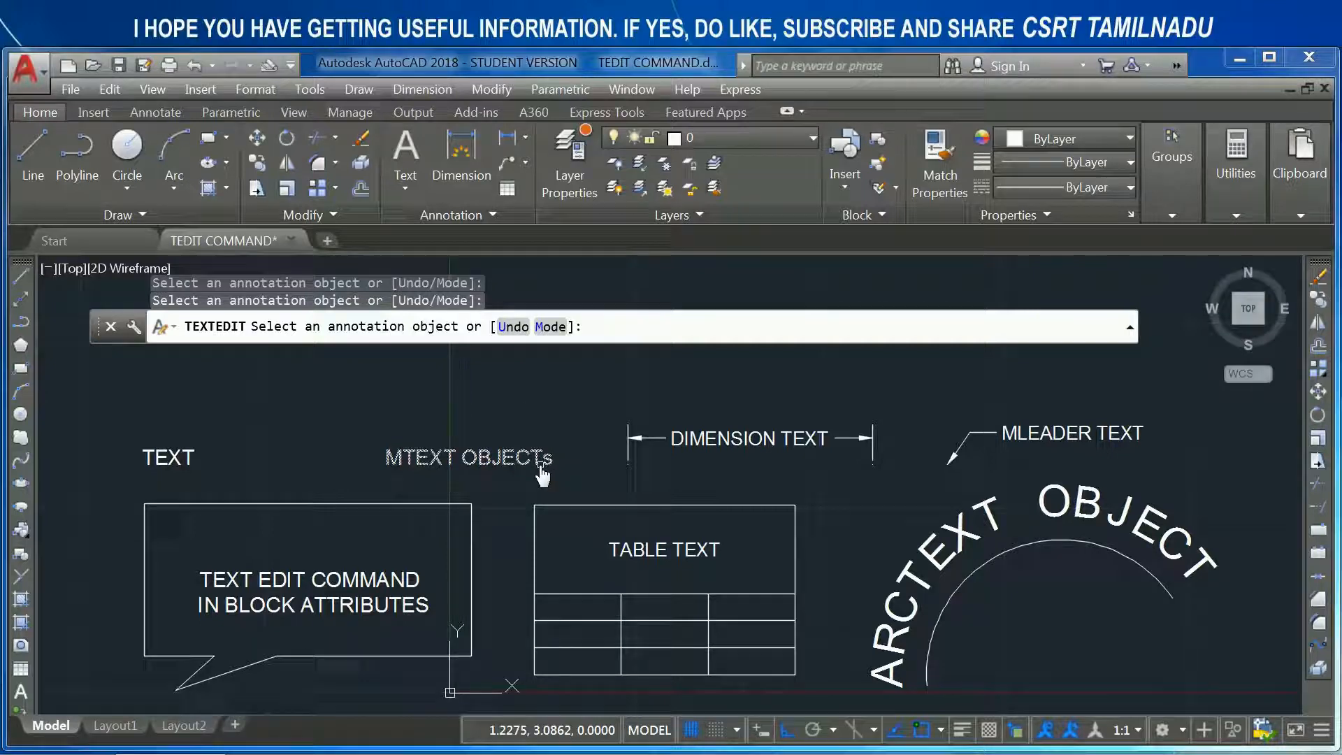
pyautogui.click(518, 327)
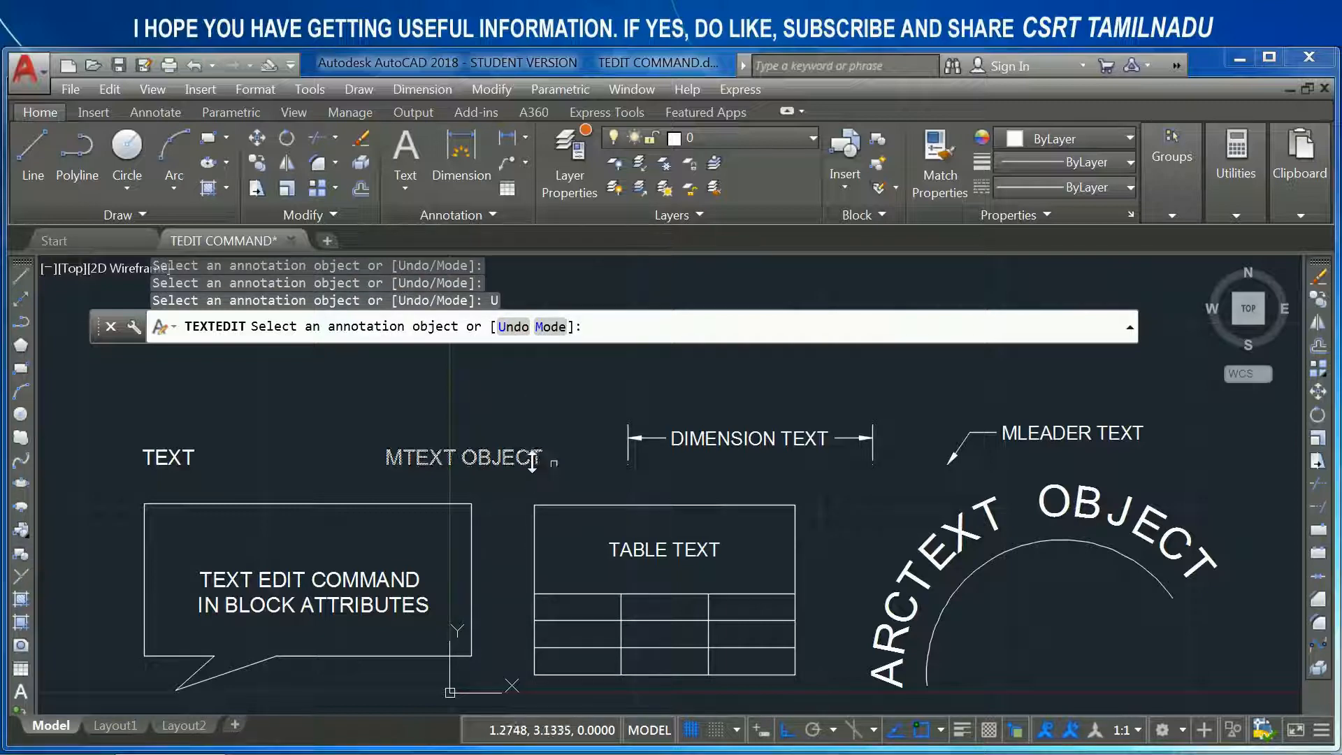
pyautogui.click(519, 332)
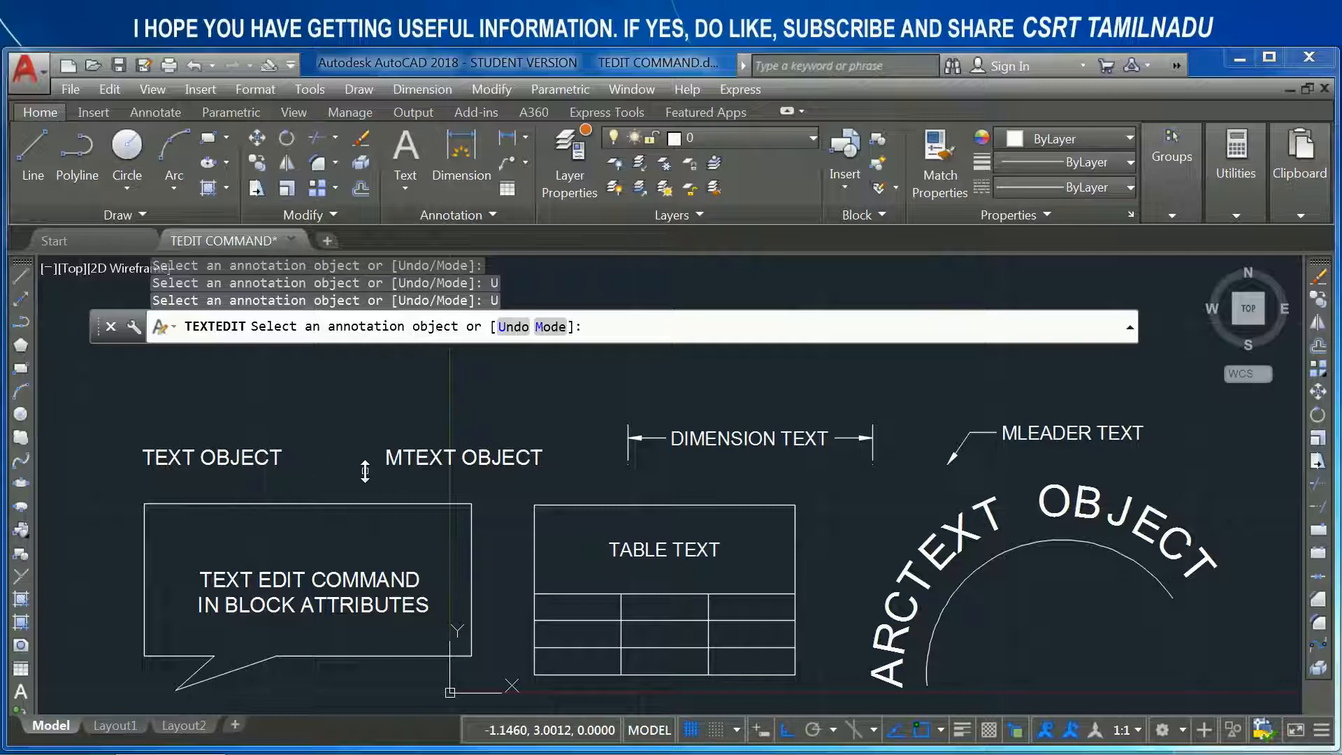
# - Set the text edit mode to Single and change the single-line text to "TEXT OBJECTs"
pyautogui.click(550, 328)
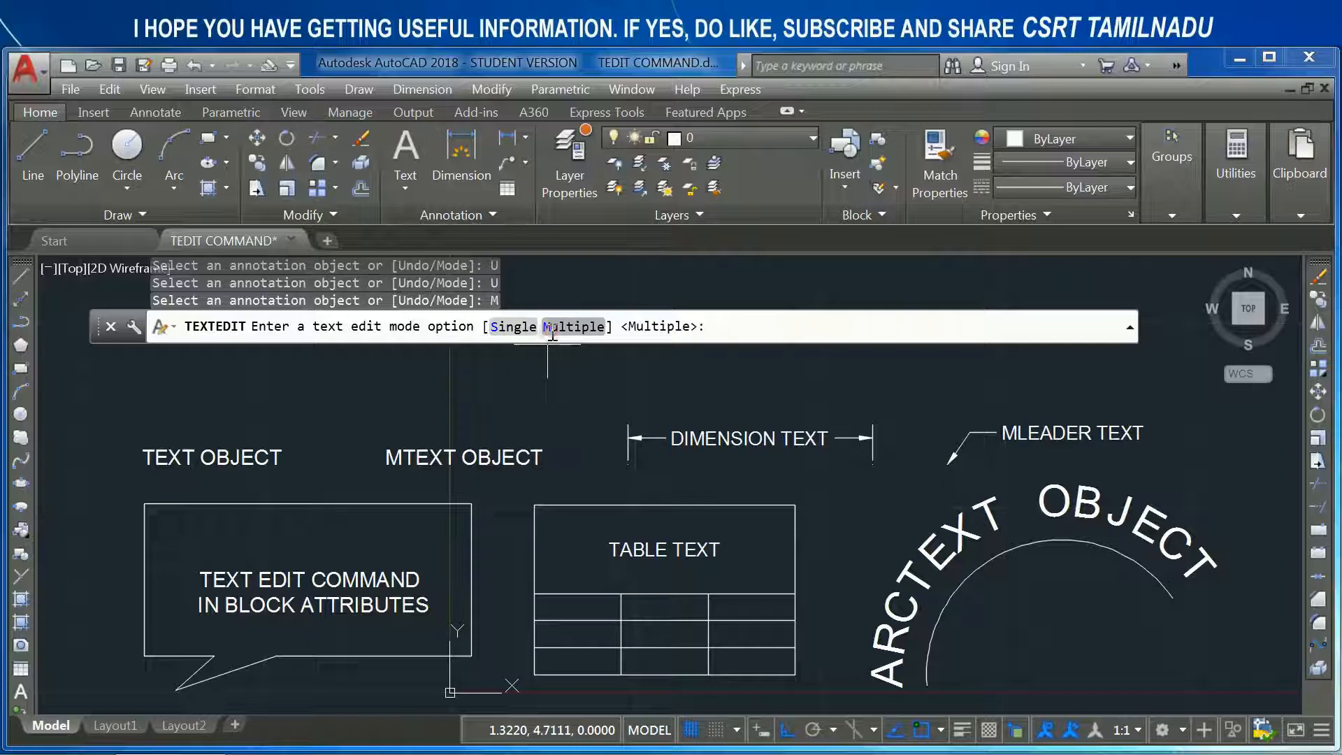
pyautogui.click(514, 333)
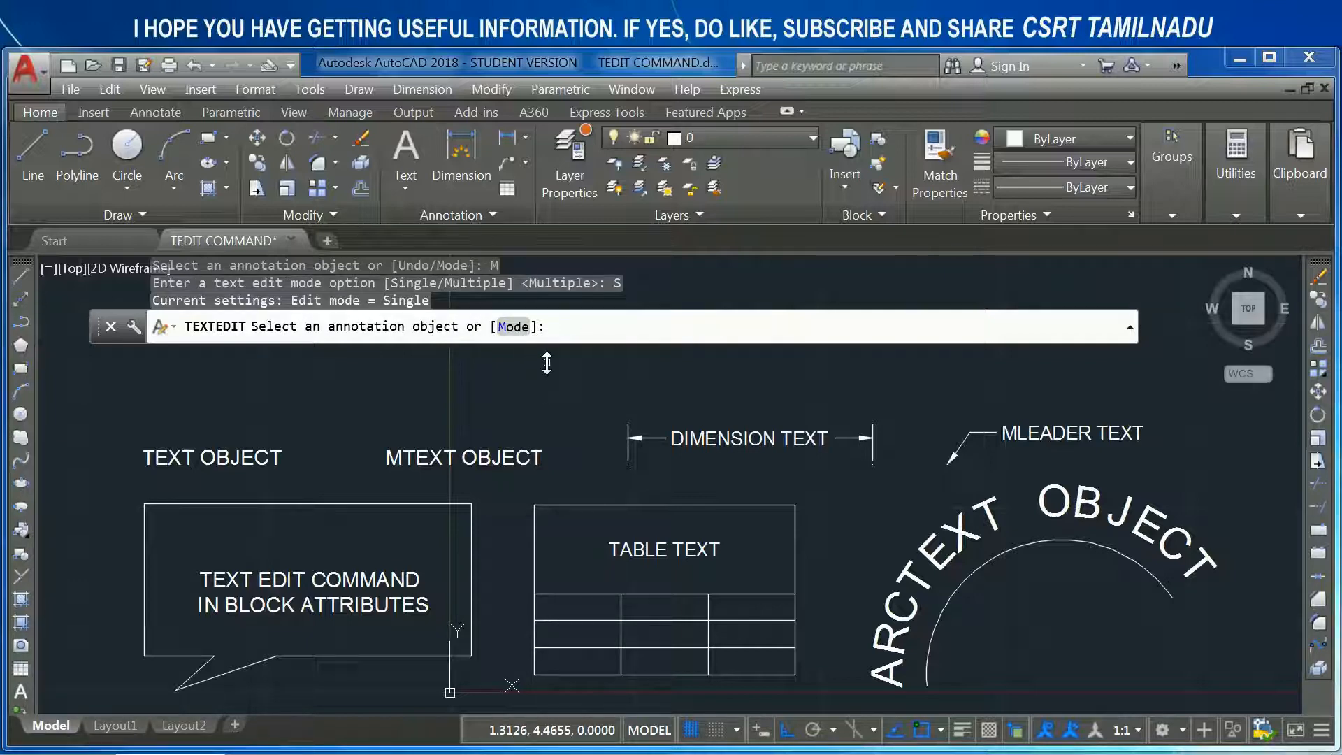
pyautogui.click(229, 461)
pyautogui.click(300, 456)
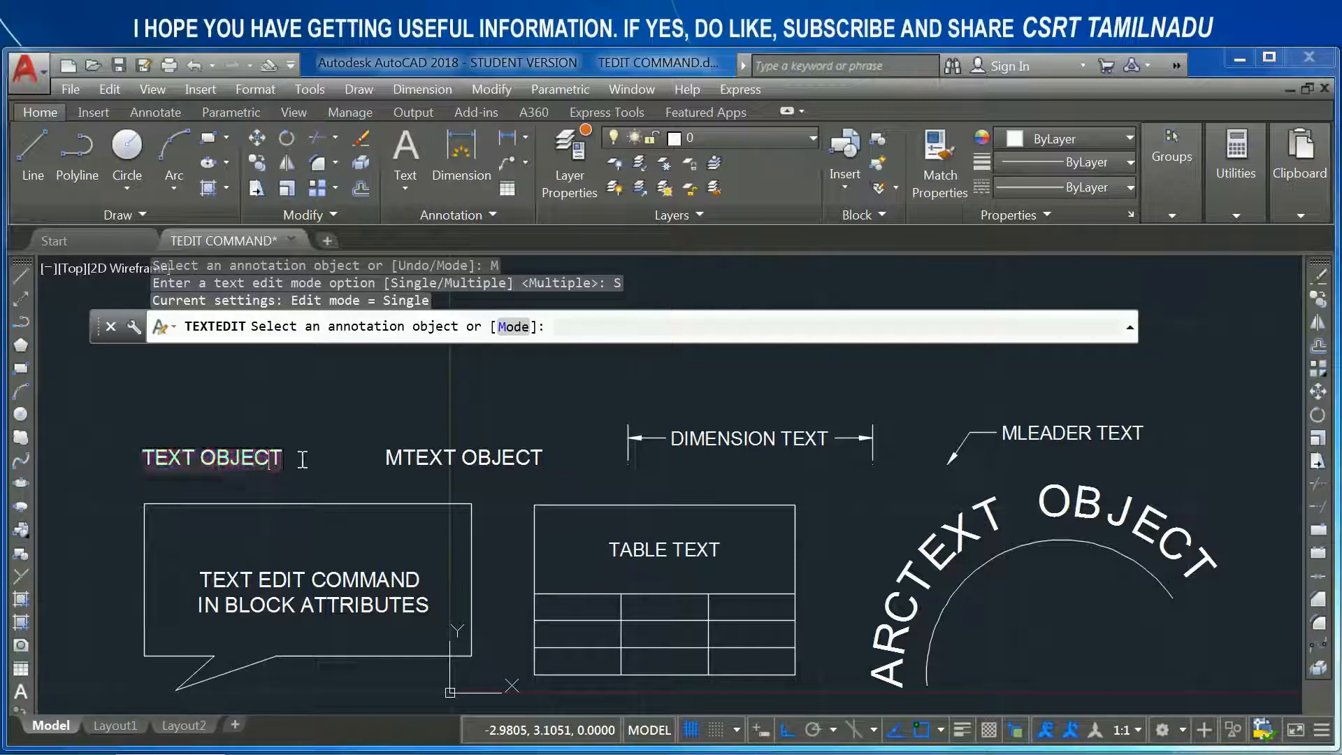
pyautogui.write('s')
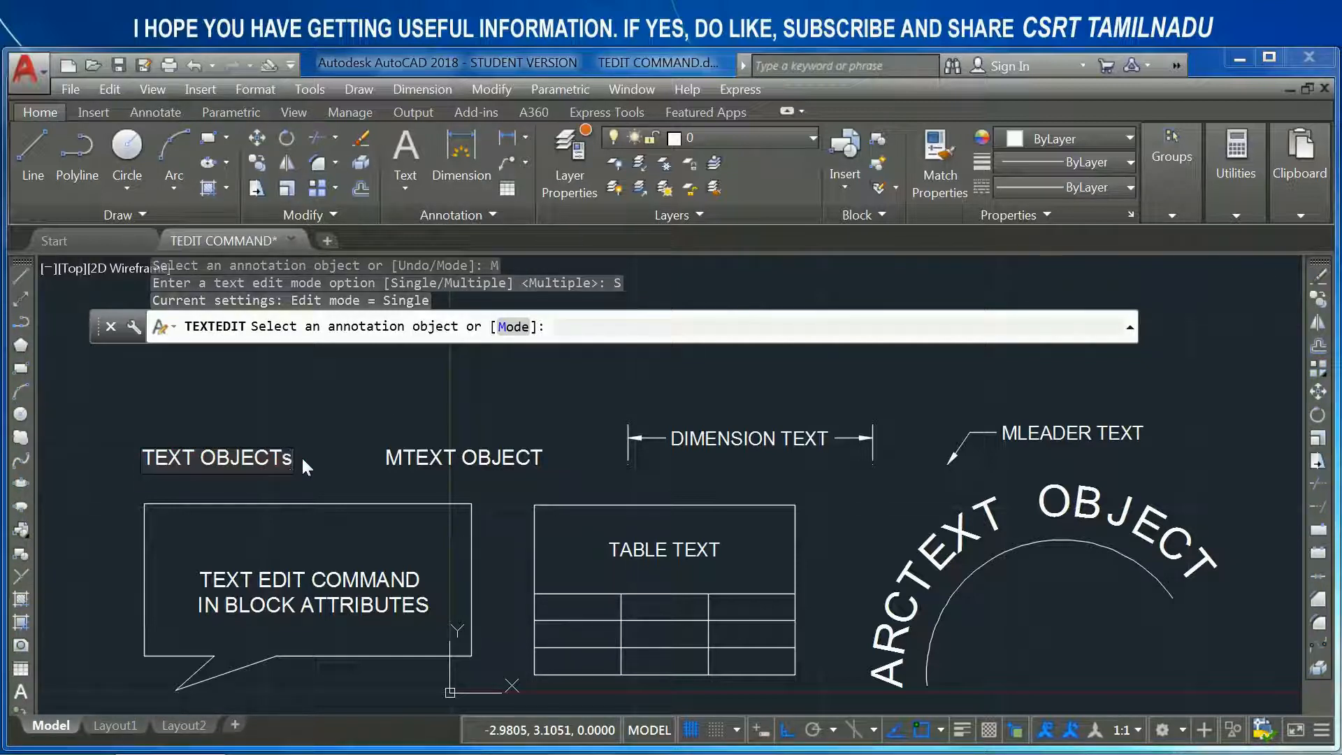
pyautogui.click(311, 400)
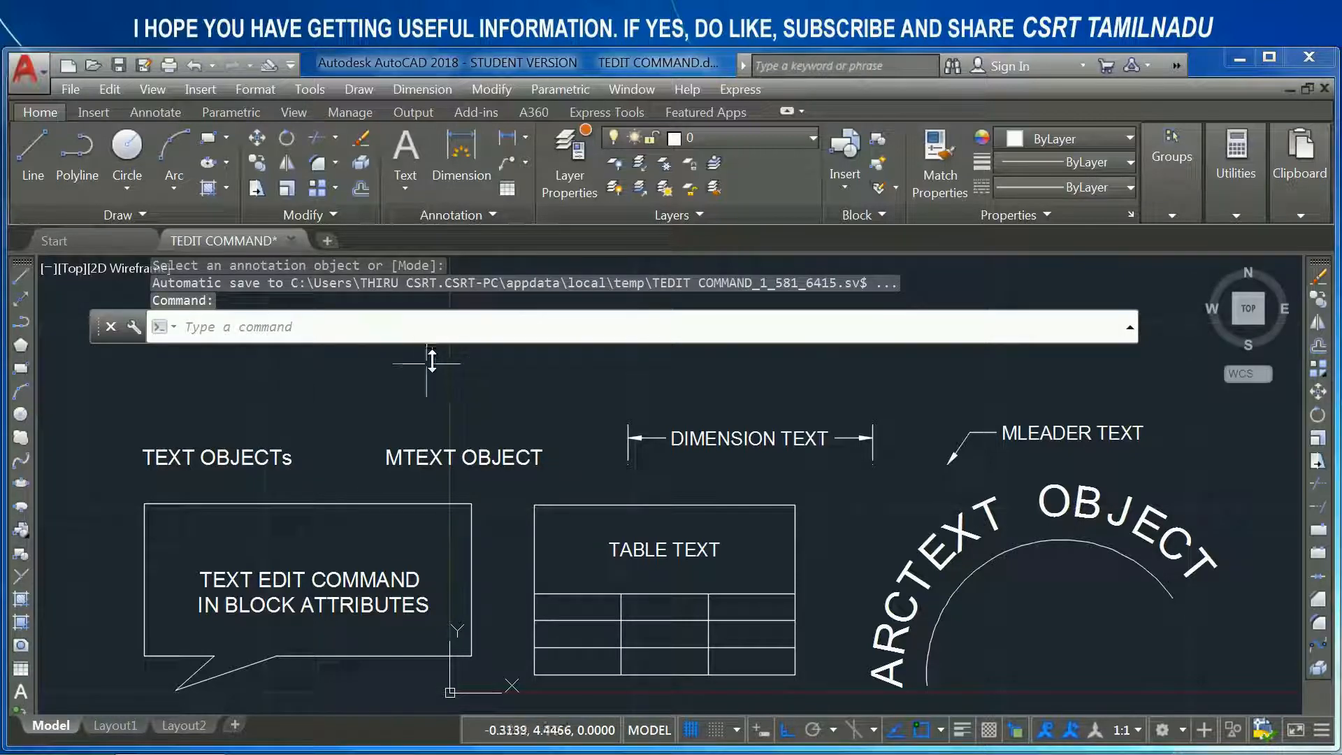
# - Restart TEXTEDIT in Multiple mode and shorten the multiline text "MTEXT OBJECT" to "MTEXT"
pyautogui.press('Return')
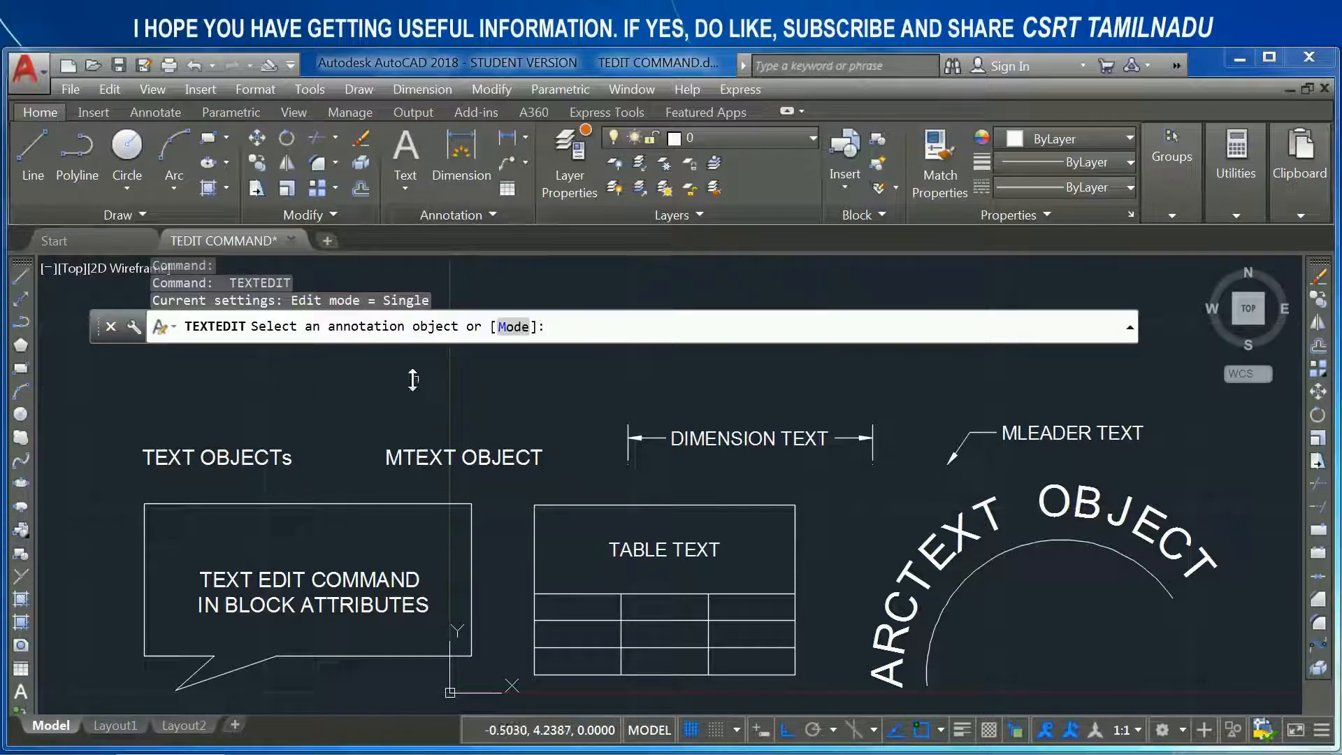
pyautogui.click(513, 326)
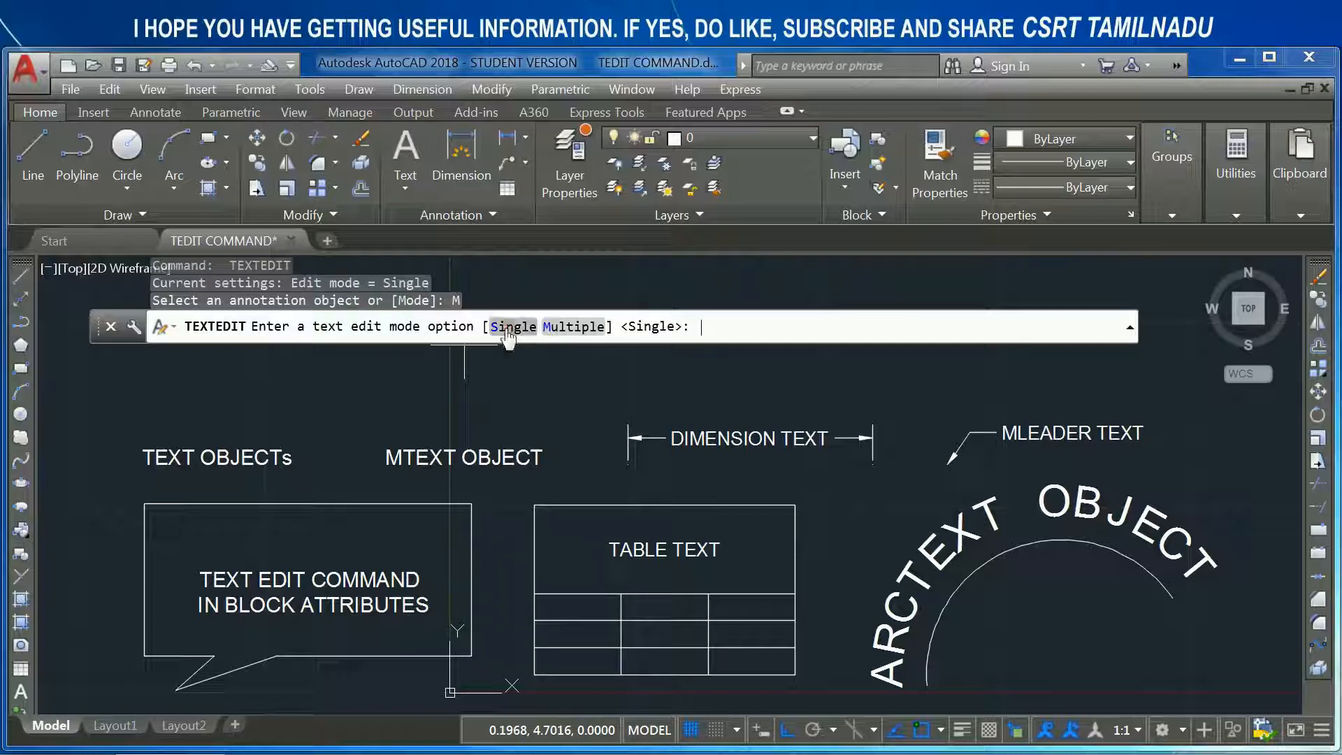
pyautogui.click(560, 329)
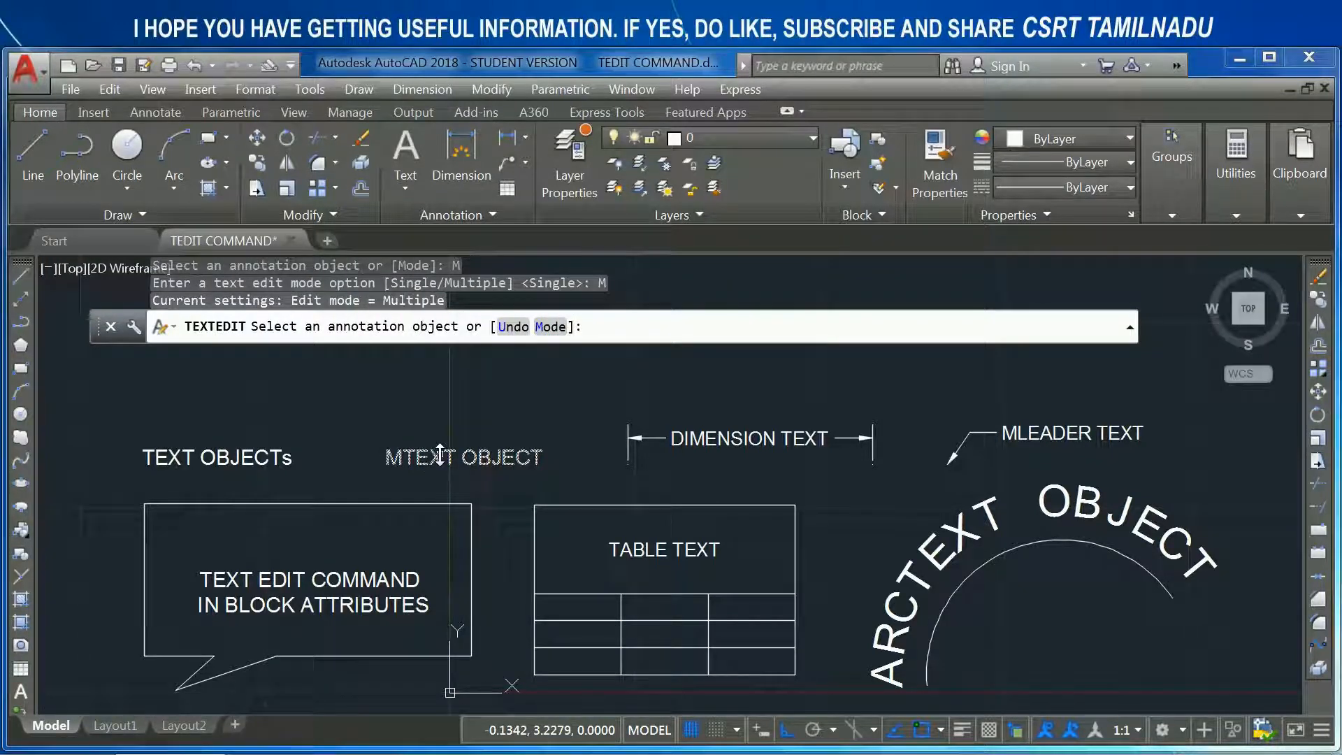
pyautogui.click(493, 460)
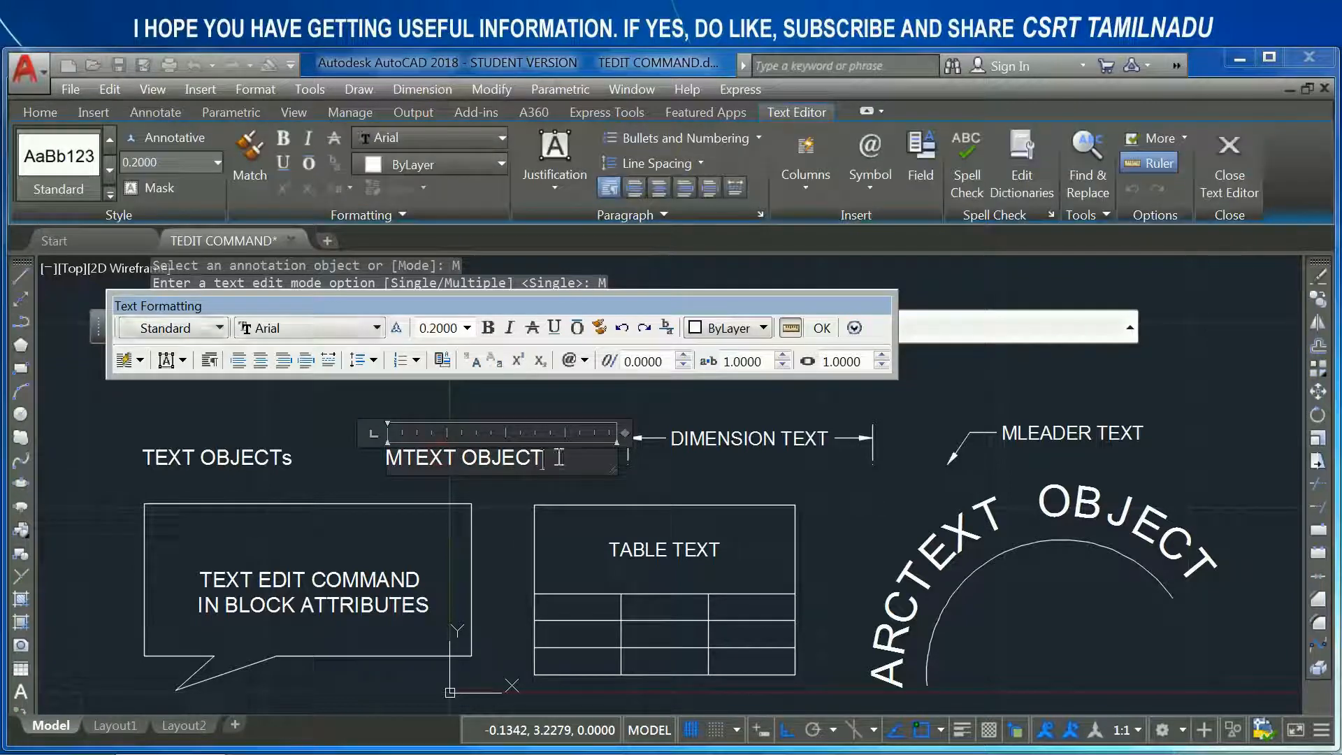
pyautogui.press('BackSpace')
pyautogui.press('BackSpace')
pyautogui.press('BackSpace')
pyautogui.press('BackSpace')
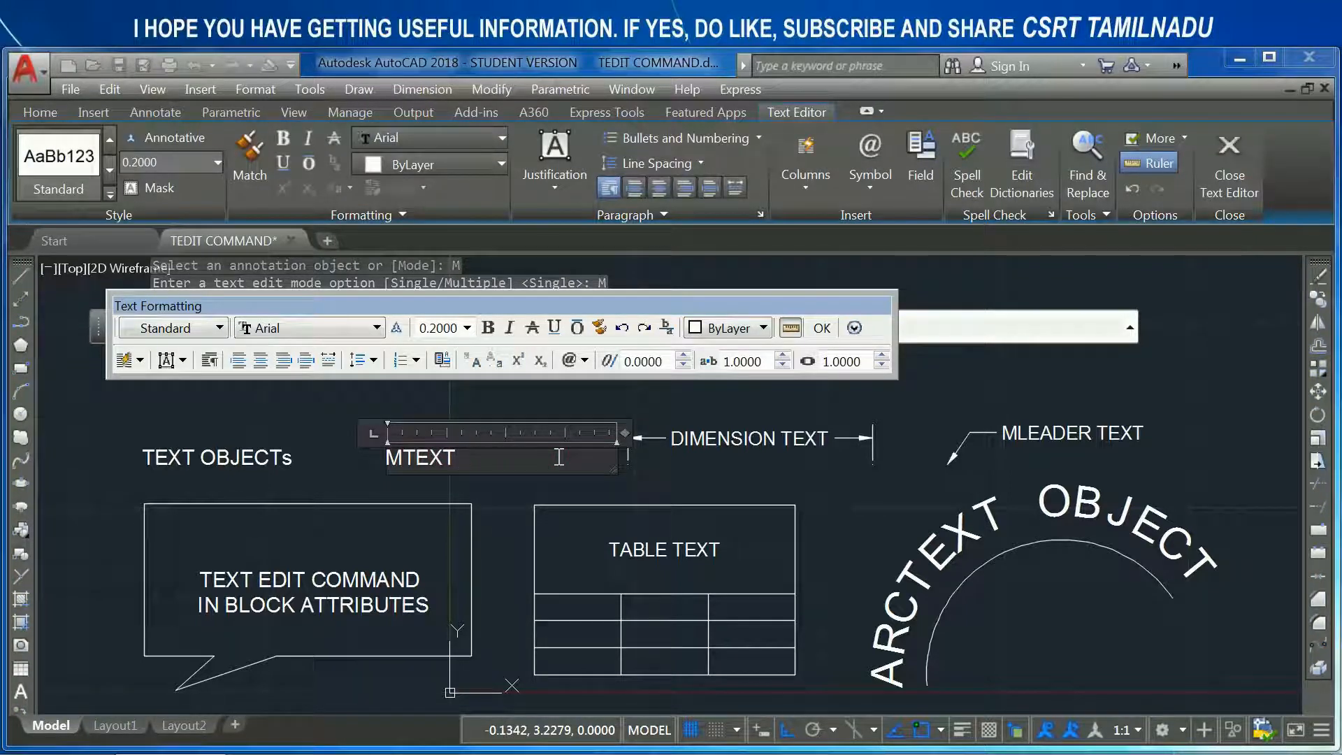
pyautogui.click(504, 503)
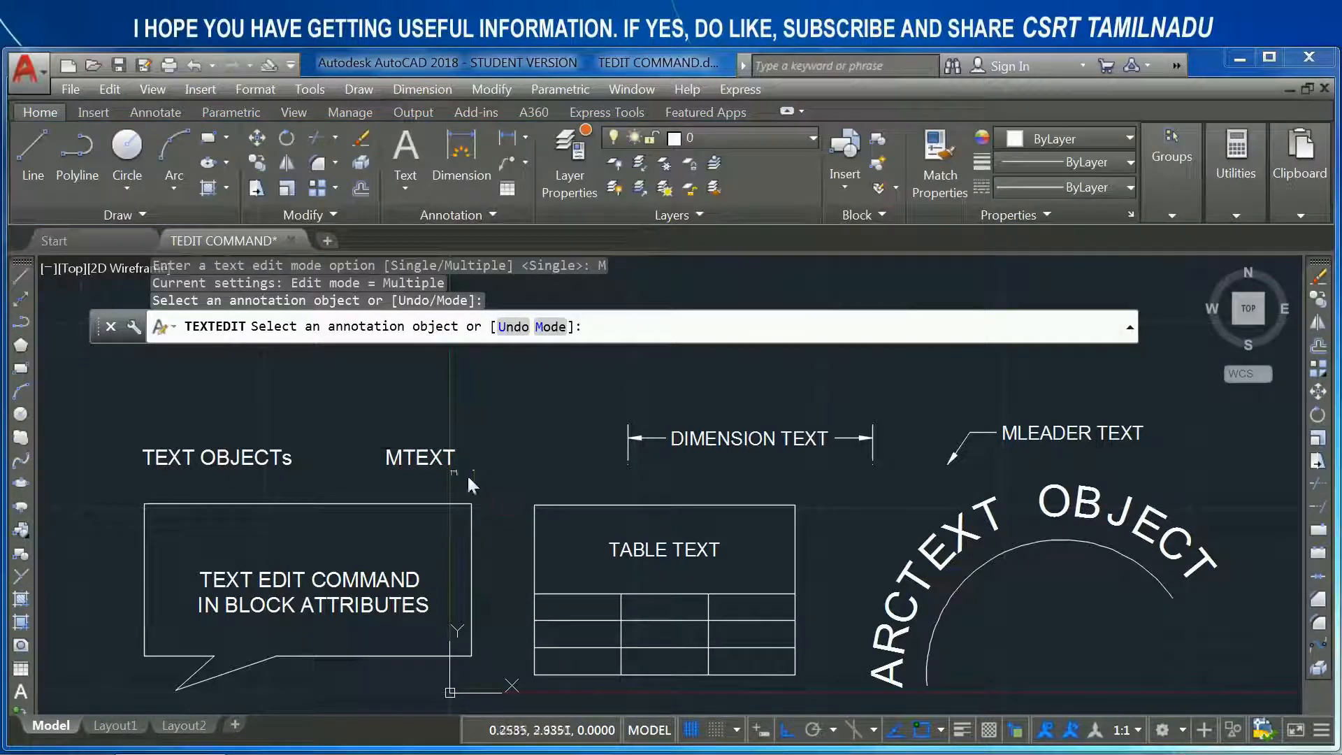
pyautogui.click(265, 467)
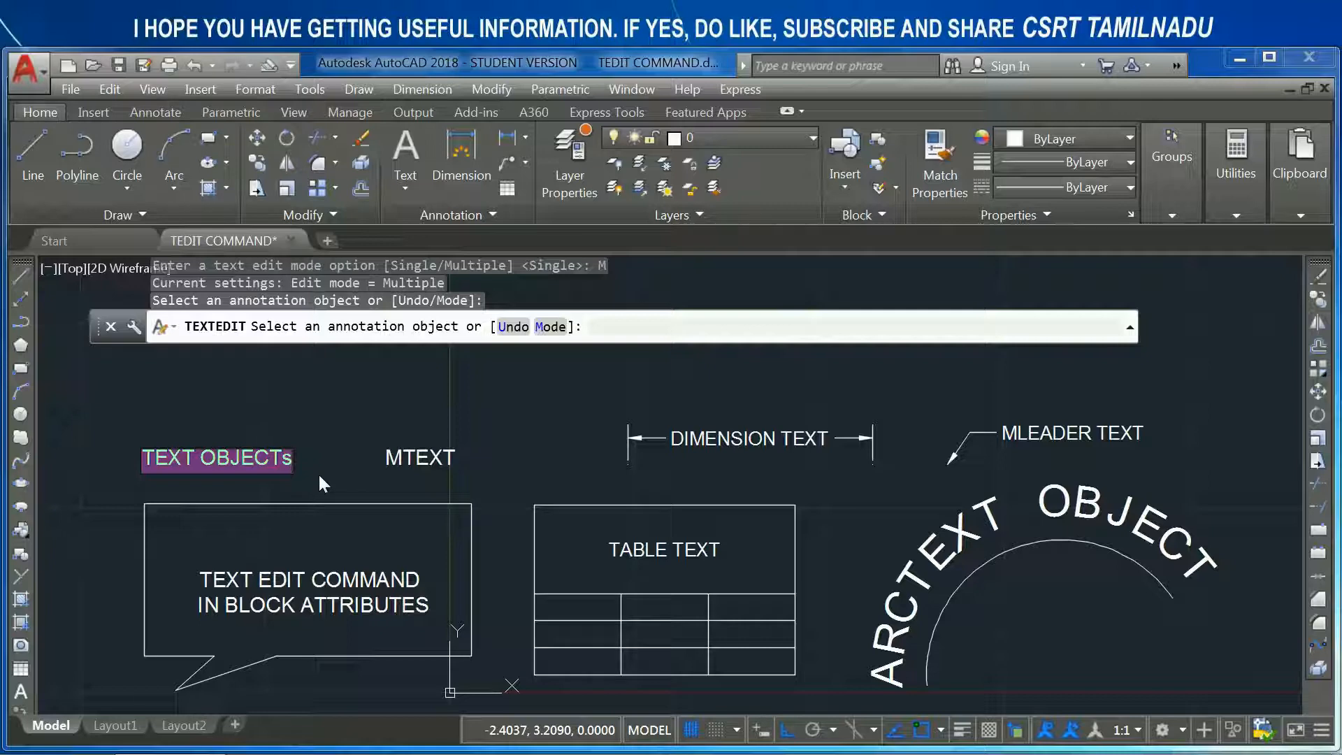
pyautogui.click(317, 473)
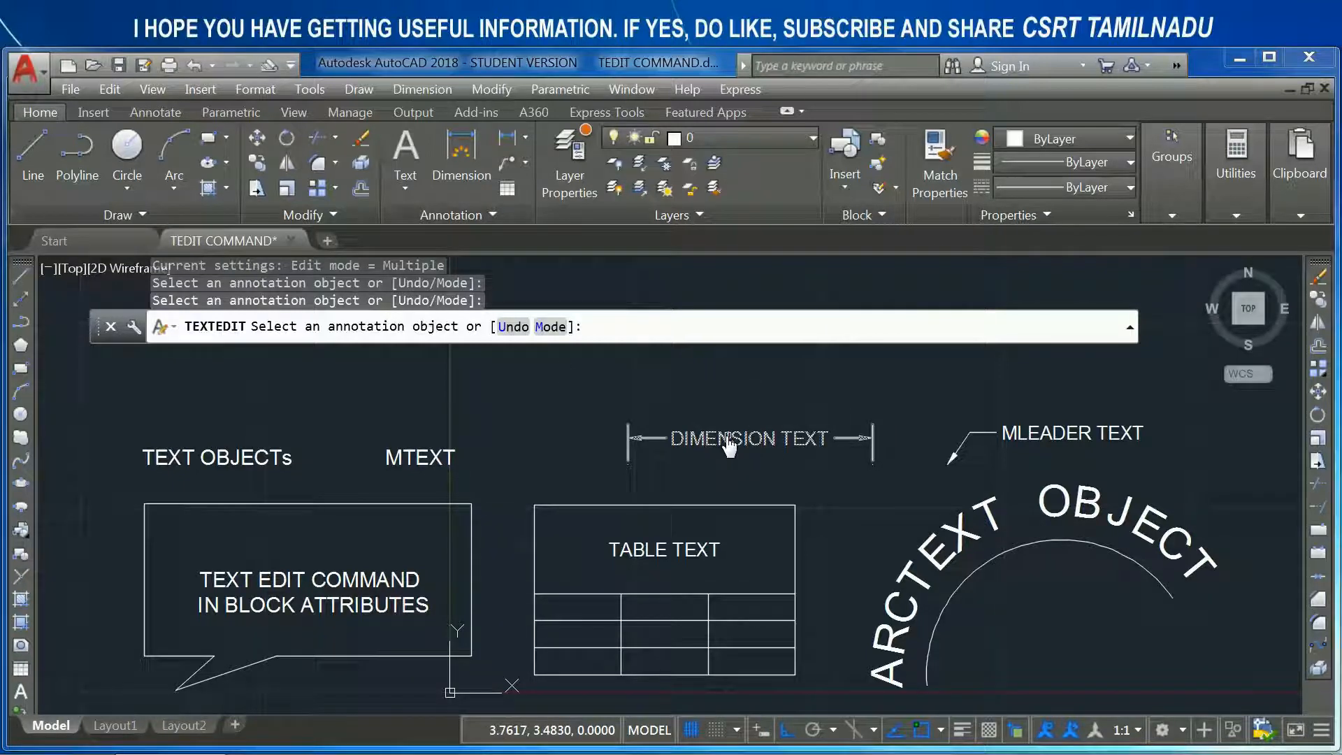
# - Remove the word "TEXT" from the dimension text so that it reads "DIMENSION"
pyautogui.click(769, 446)
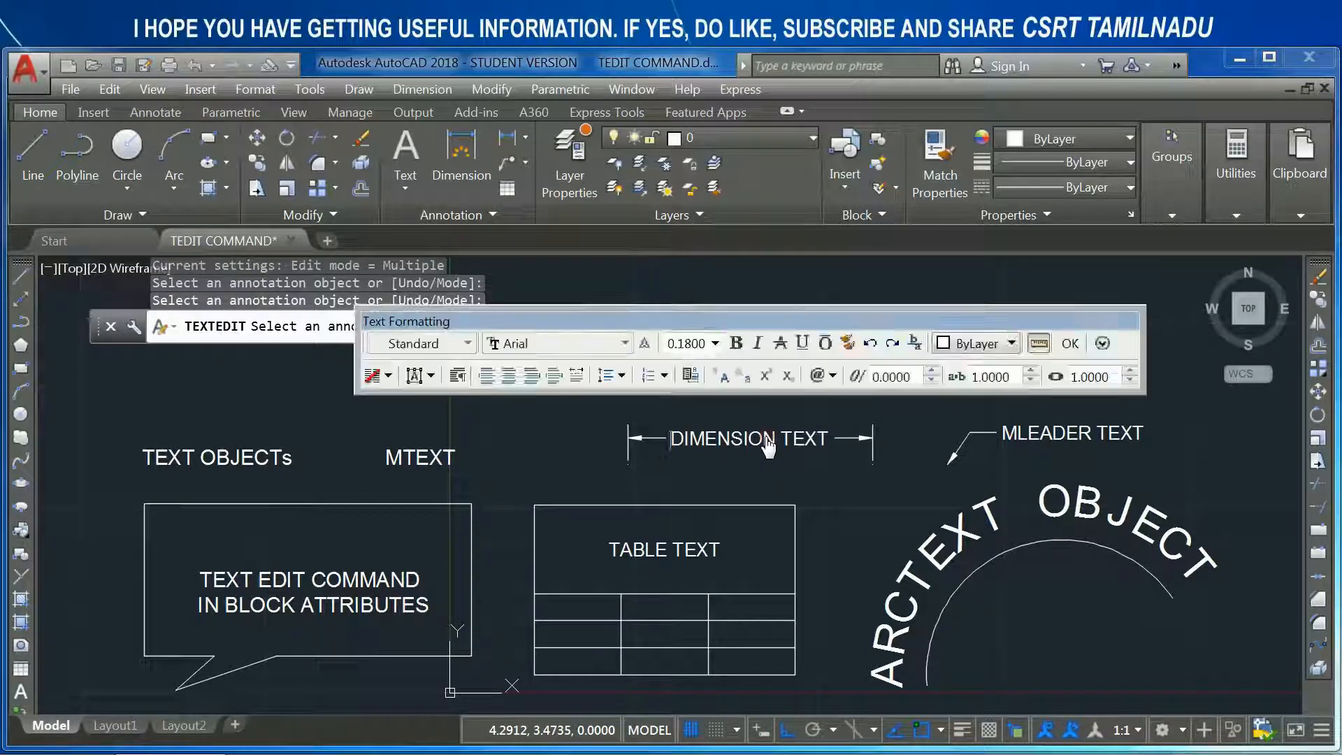
pyautogui.moveTo(784, 440); pyautogui.dragTo(870, 436)
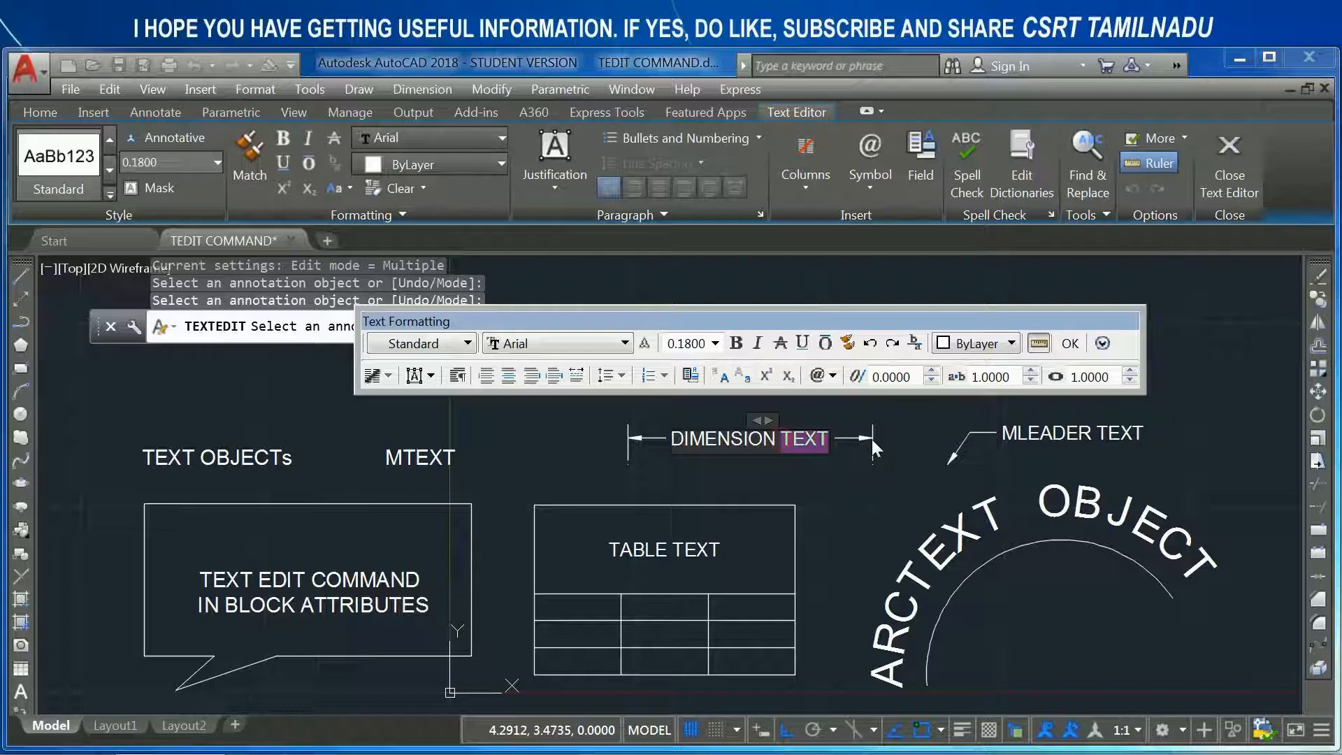
pyautogui.press('Delete')
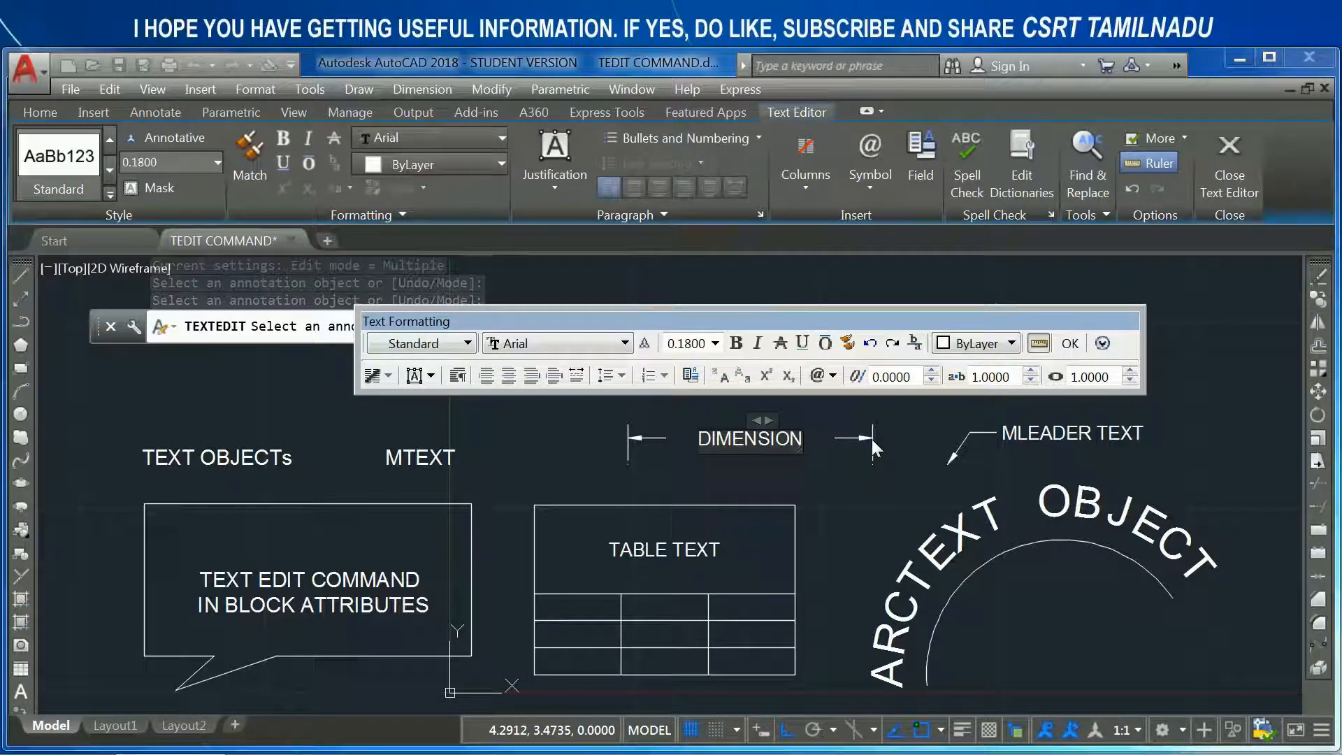
pyautogui.click(953, 479)
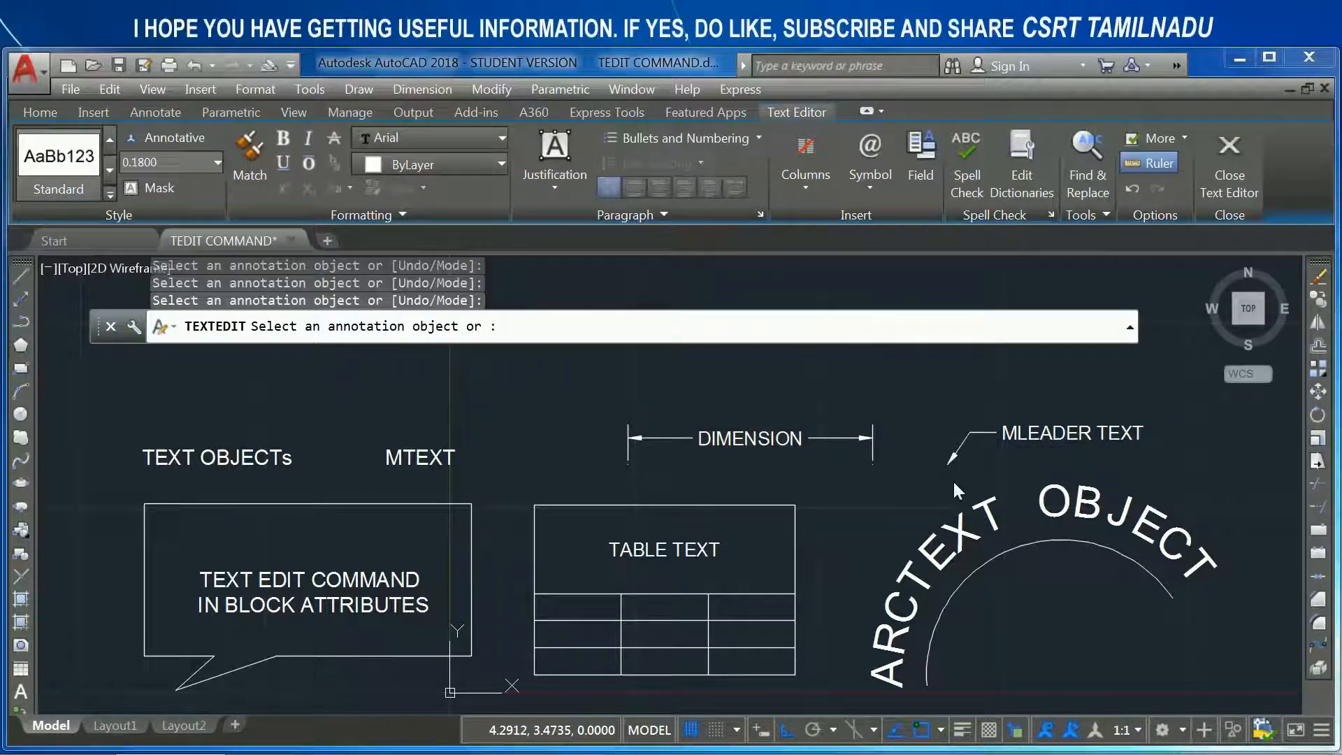
# - Open the multileader text for editing and leave the text editor and the command
pyautogui.click(1054, 439)
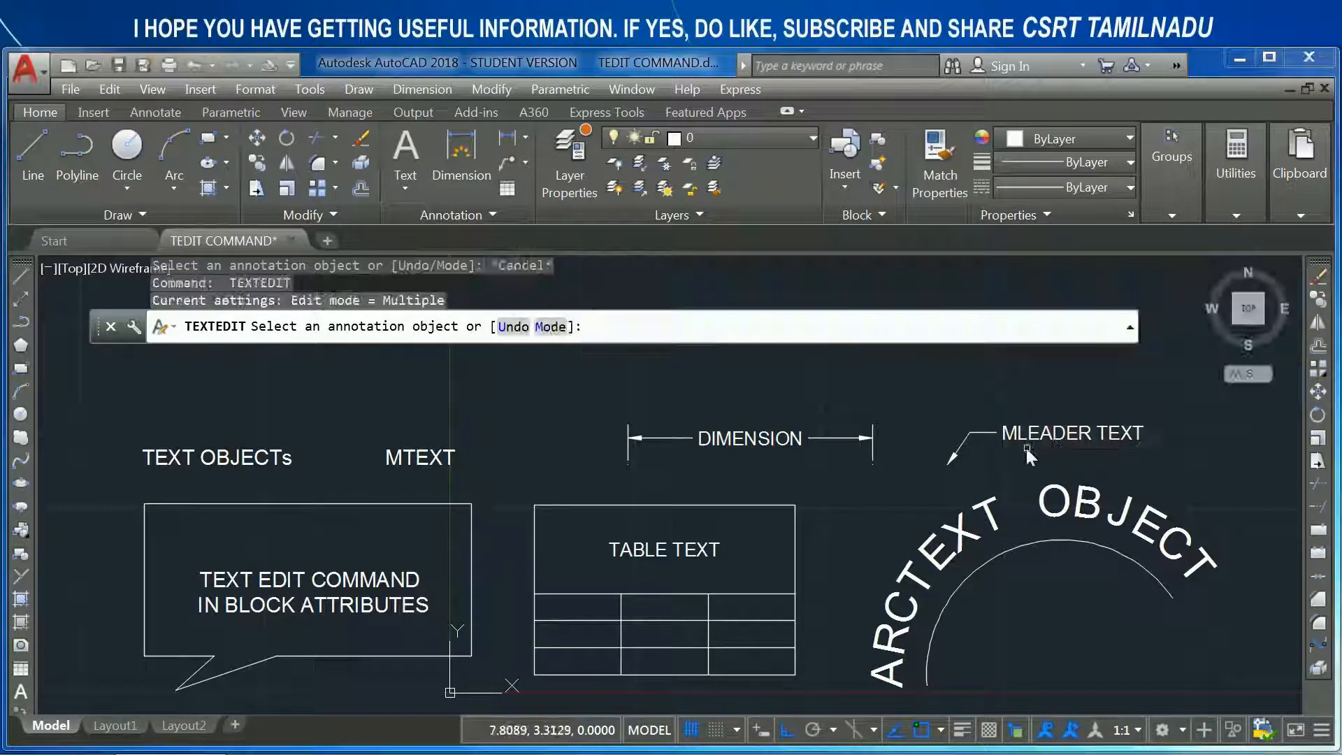
pyautogui.click(1031, 438)
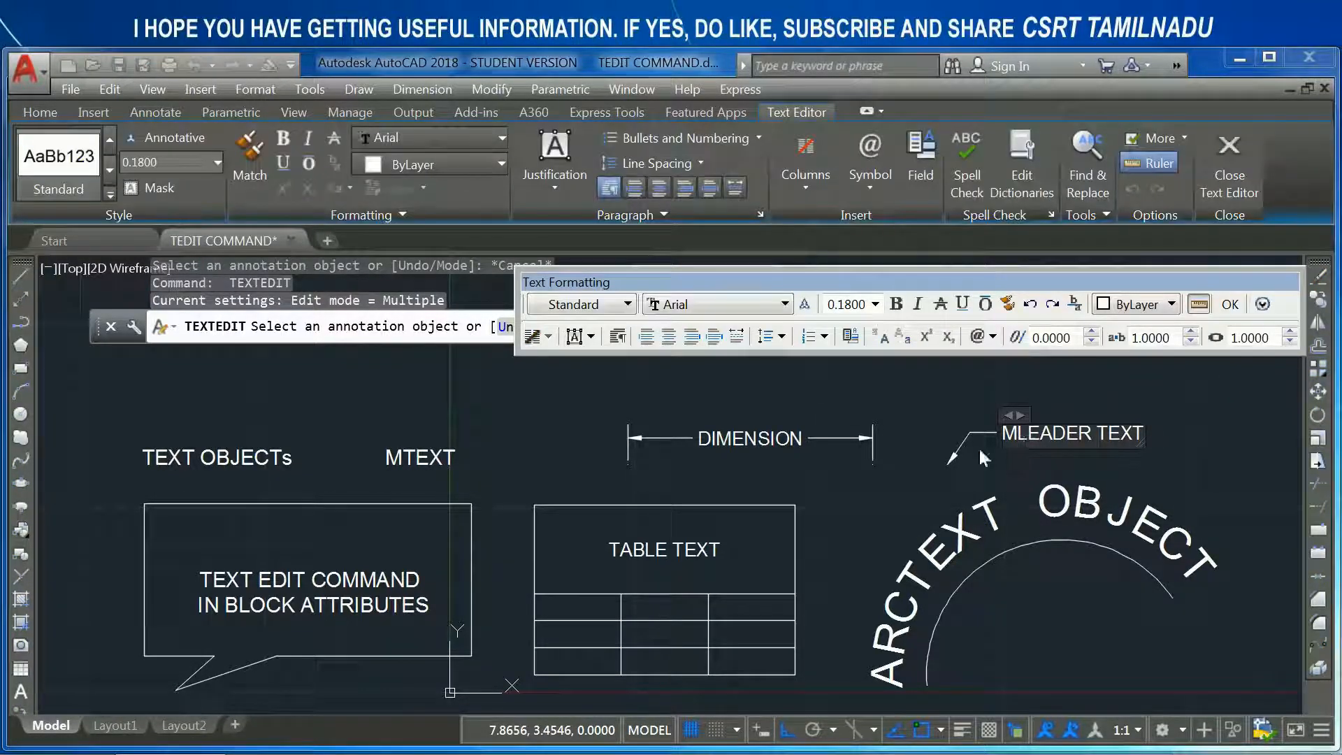
pyautogui.click(906, 491)
pyautogui.press('Escape')
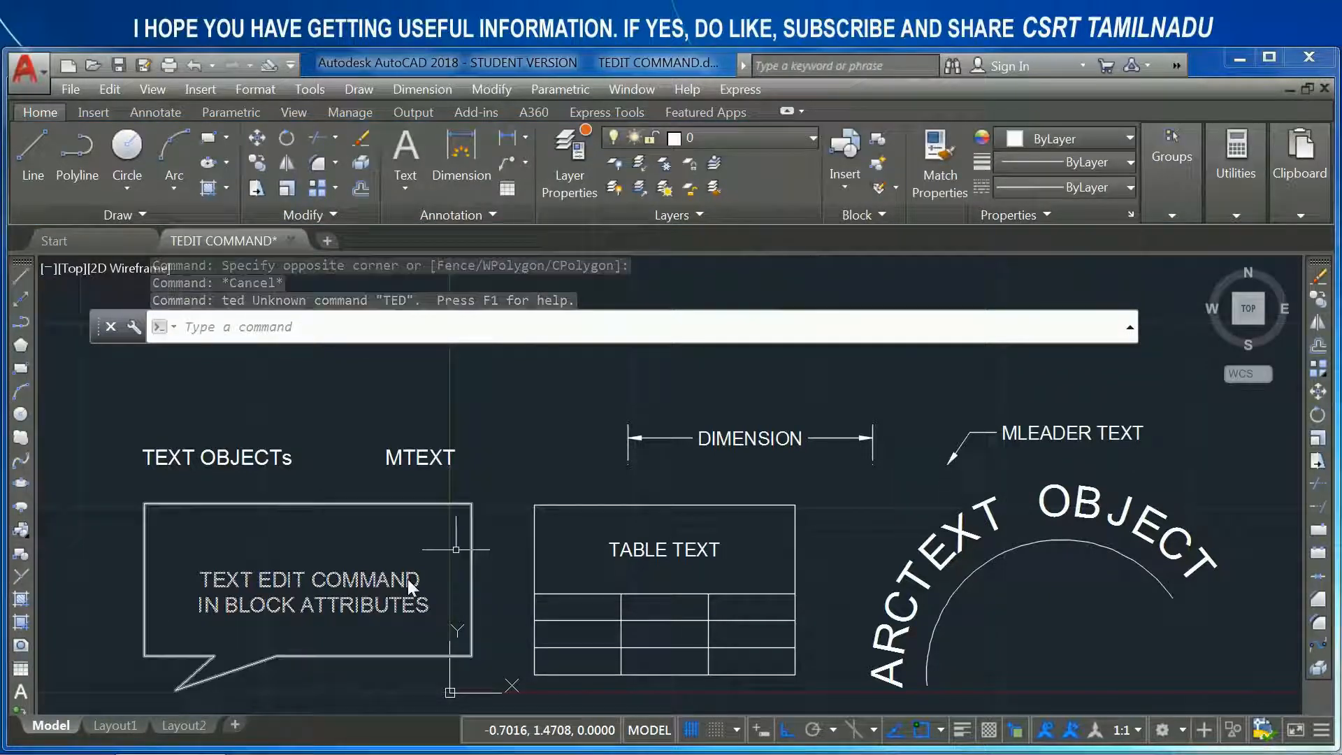
# - Select the speech-bubble block to inspect its properties and attribute value, and clear the selection
pyautogui.click(350, 591)
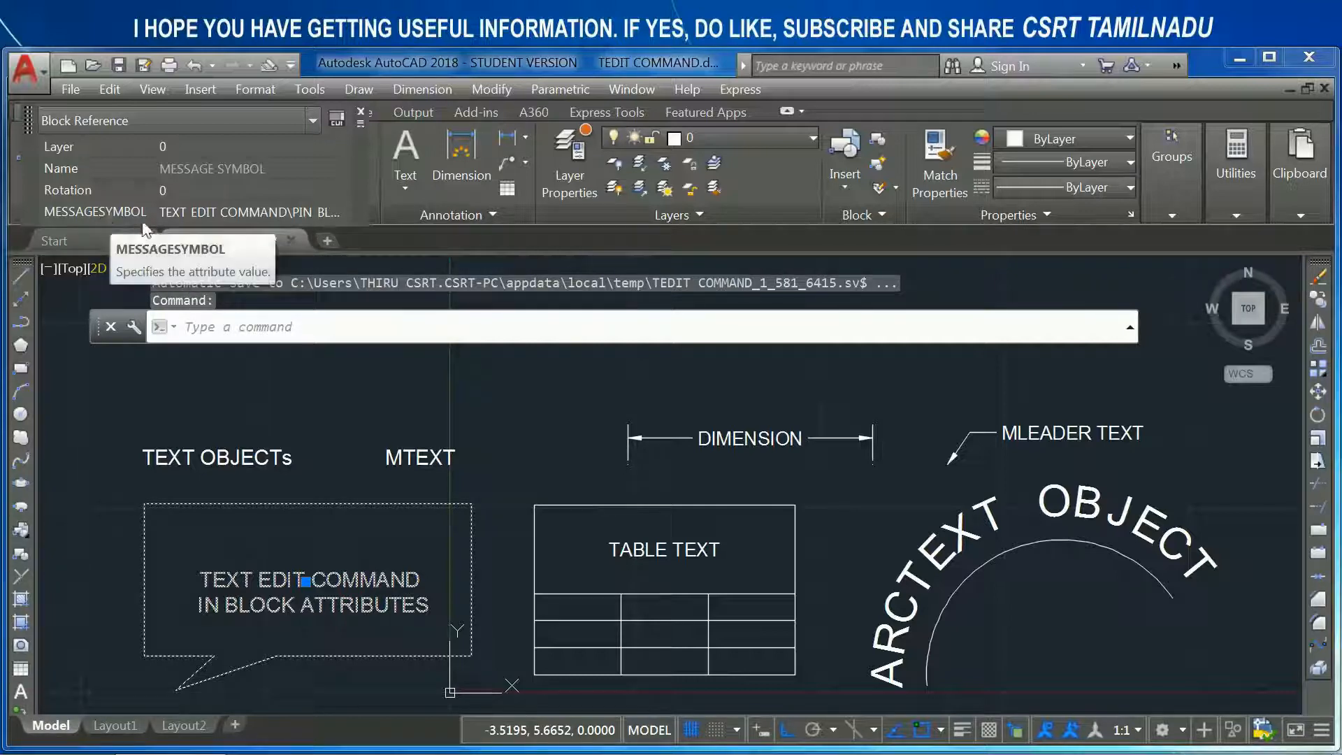
pyautogui.press('Escape')
pyautogui.press('Escape')
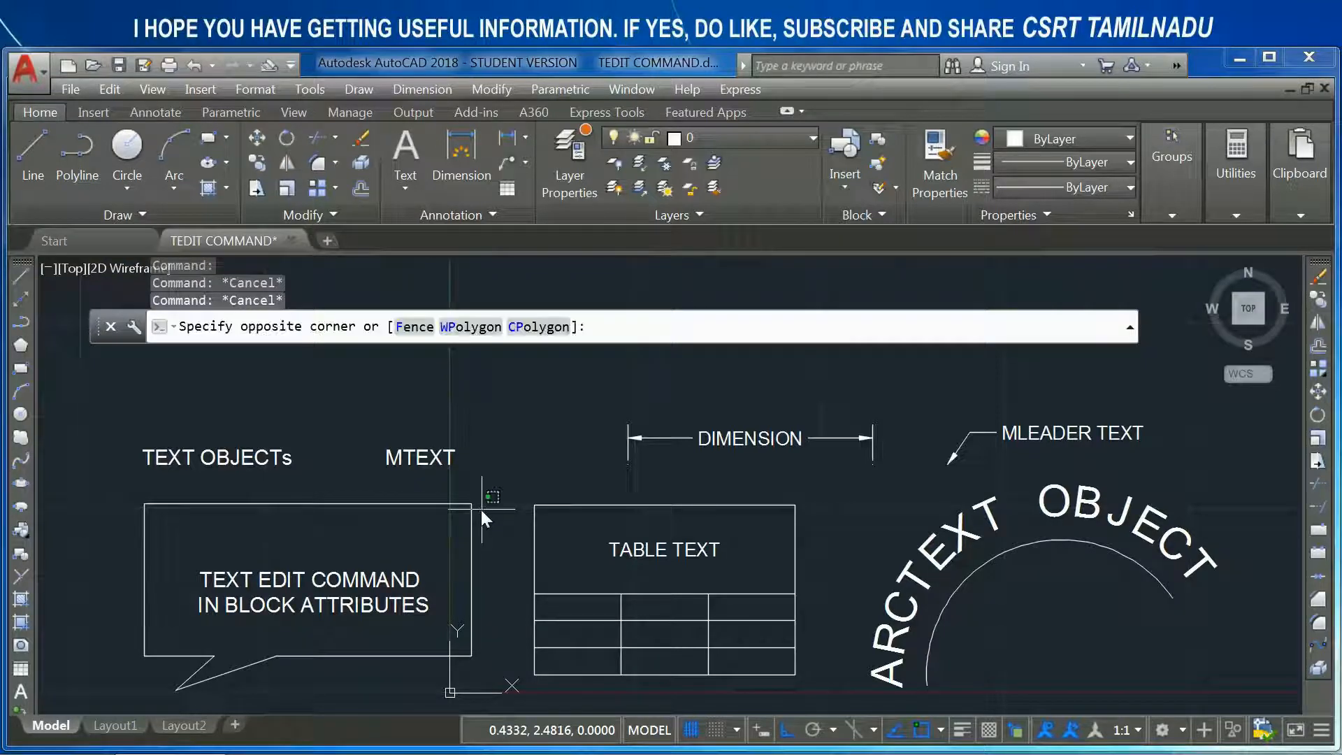
pyautogui.click(481, 510)
pyautogui.click(458, 551)
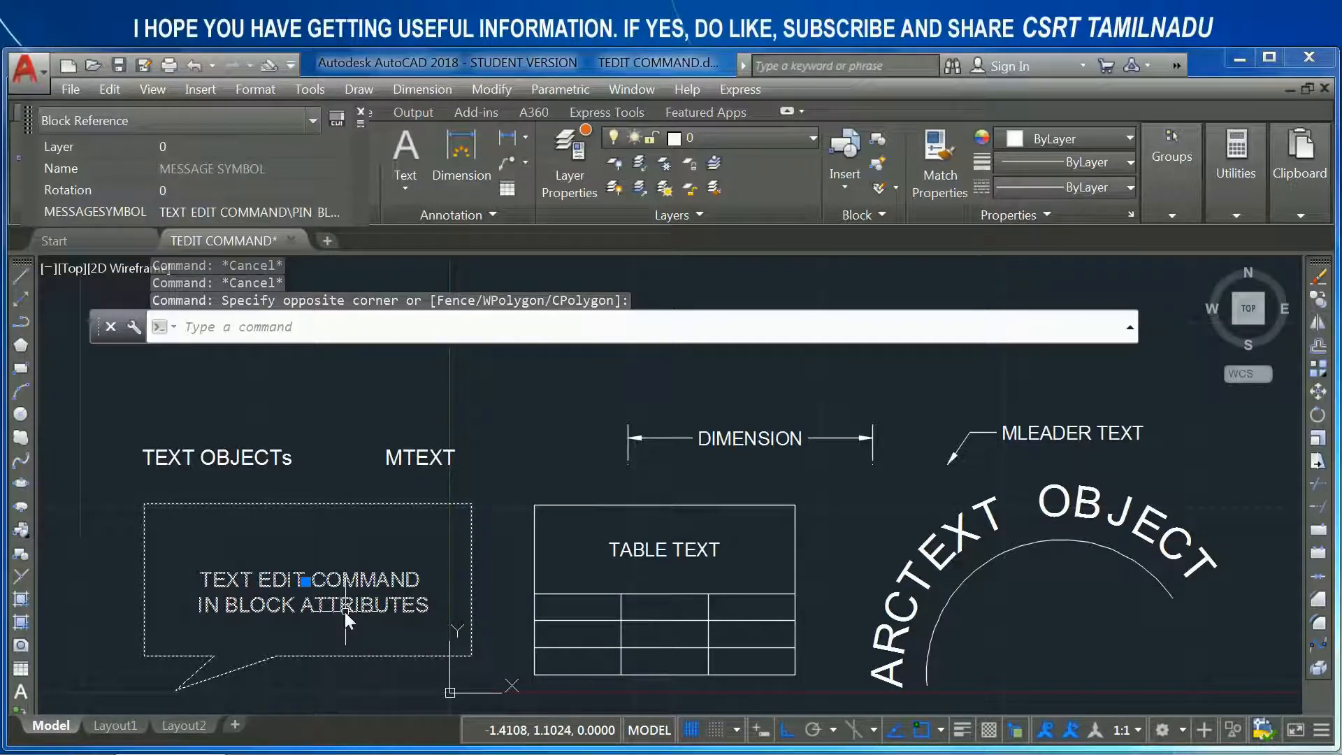
pyautogui.moveTo(345, 611)
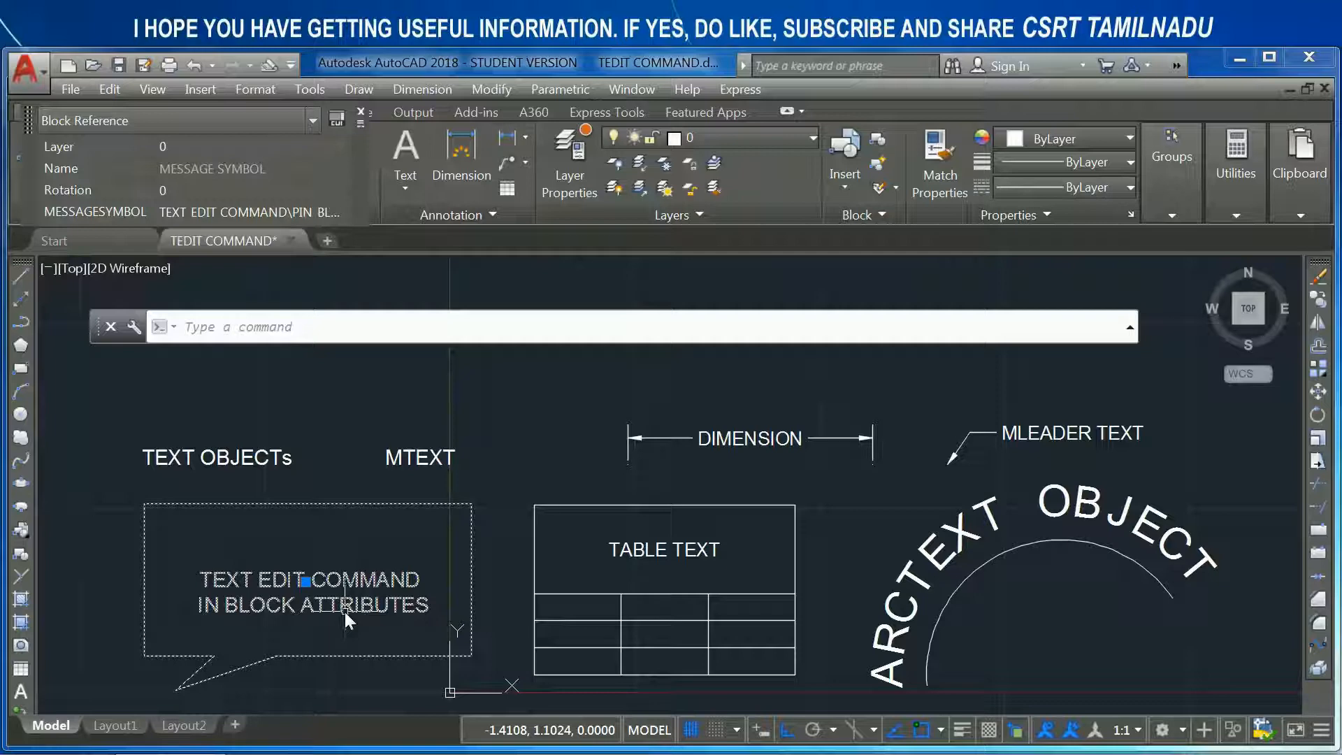
pyautogui.press('Escape')
# - Run TEXTEDIT on the speech-bubble block's attribute, insert trial text "adsadsa" before its value, remove it, and end the command
pyautogui.write('tedit')
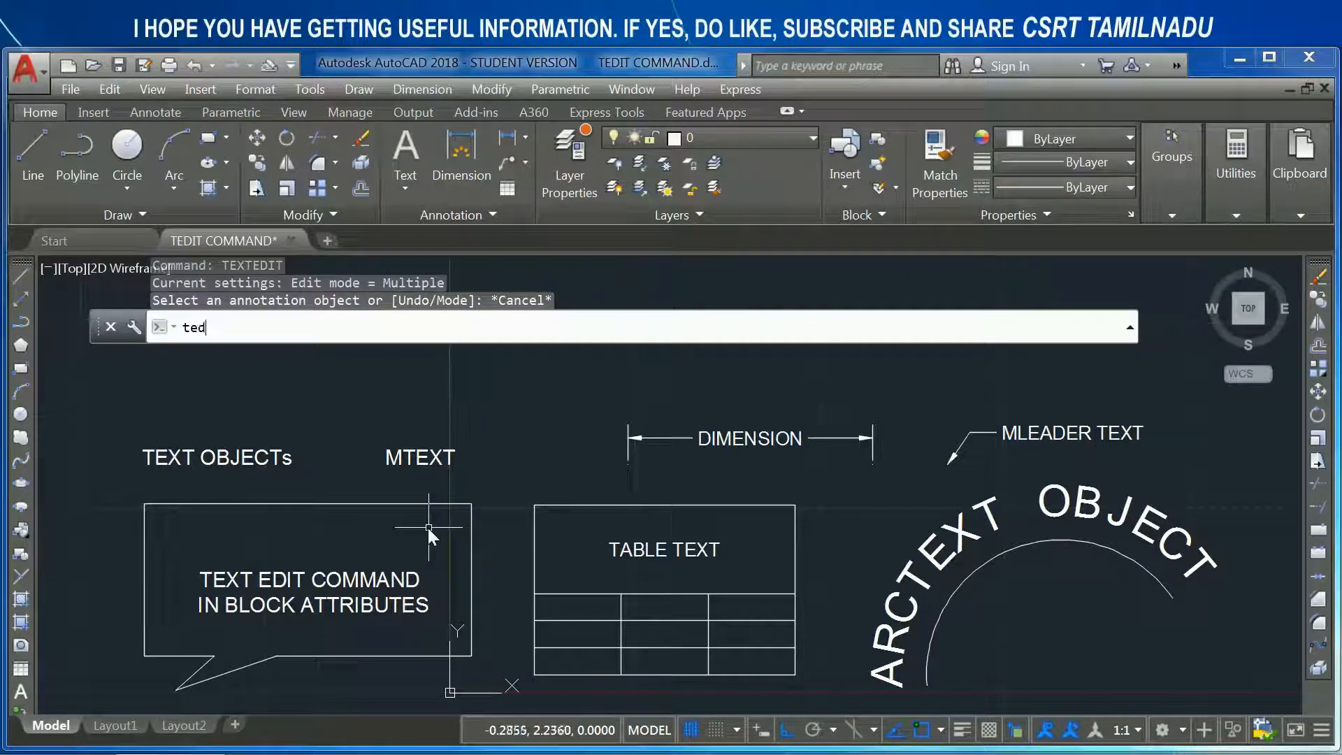
pyautogui.press('Return')
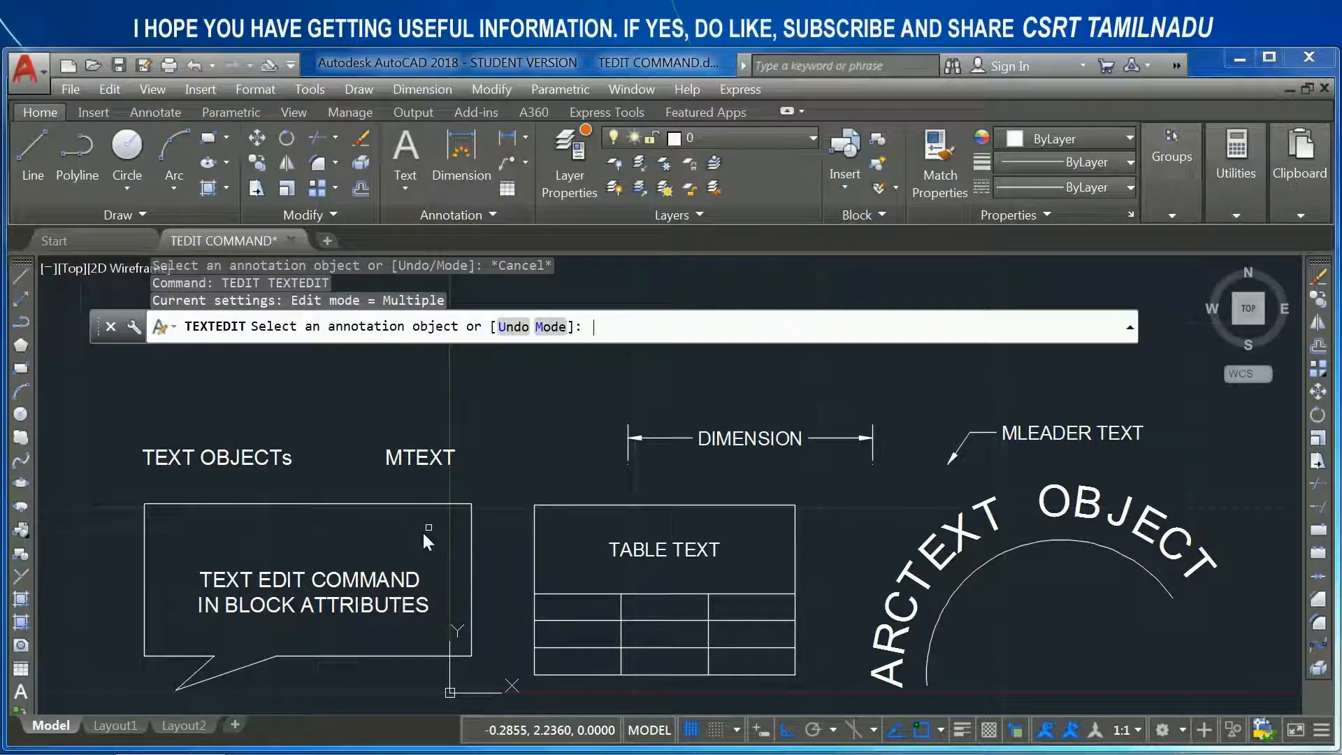
pyautogui.click(375, 591)
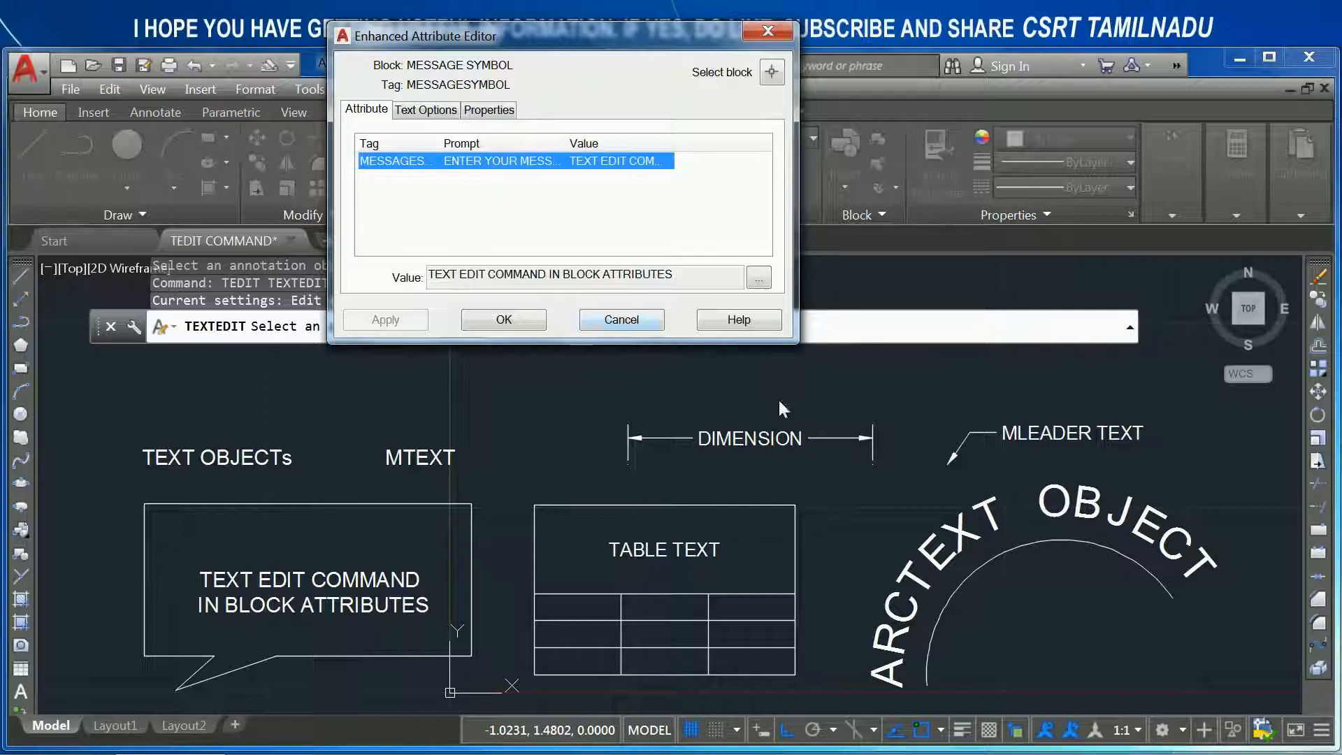
pyautogui.click(760, 279)
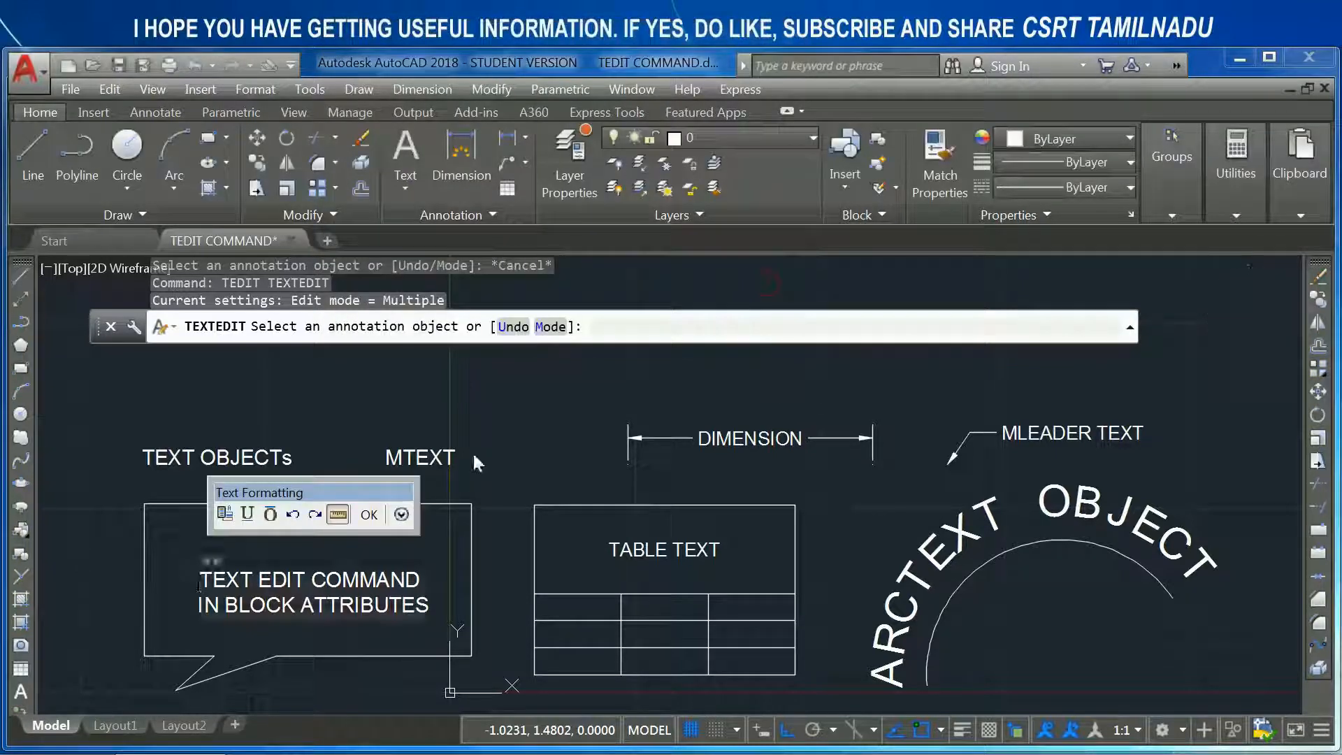
pyautogui.write('adsadsa')
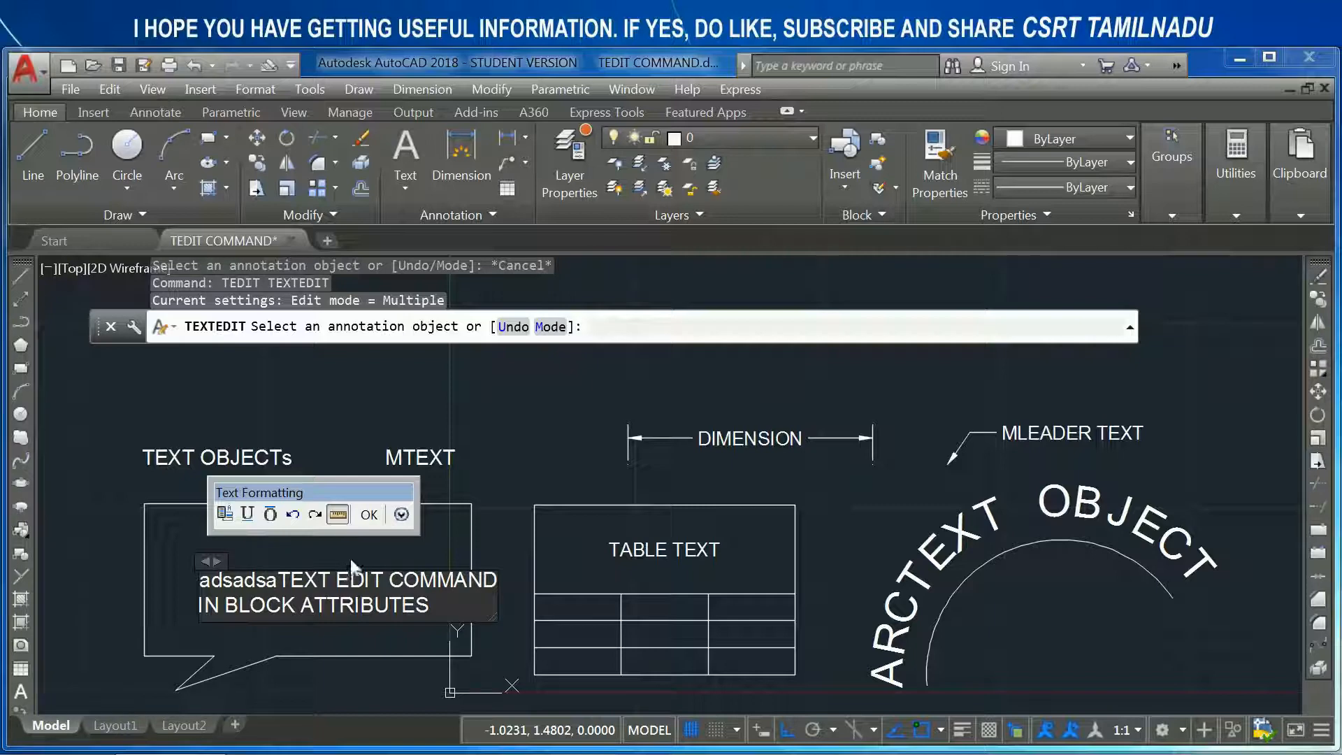
pyautogui.press('BackSpace')
pyautogui.press('BackSpace')
pyautogui.press('BackSpace')
pyautogui.press('BackSpace')
pyautogui.press('BackSpace')
pyautogui.press('BackSpace')
pyautogui.press('BackSpace')
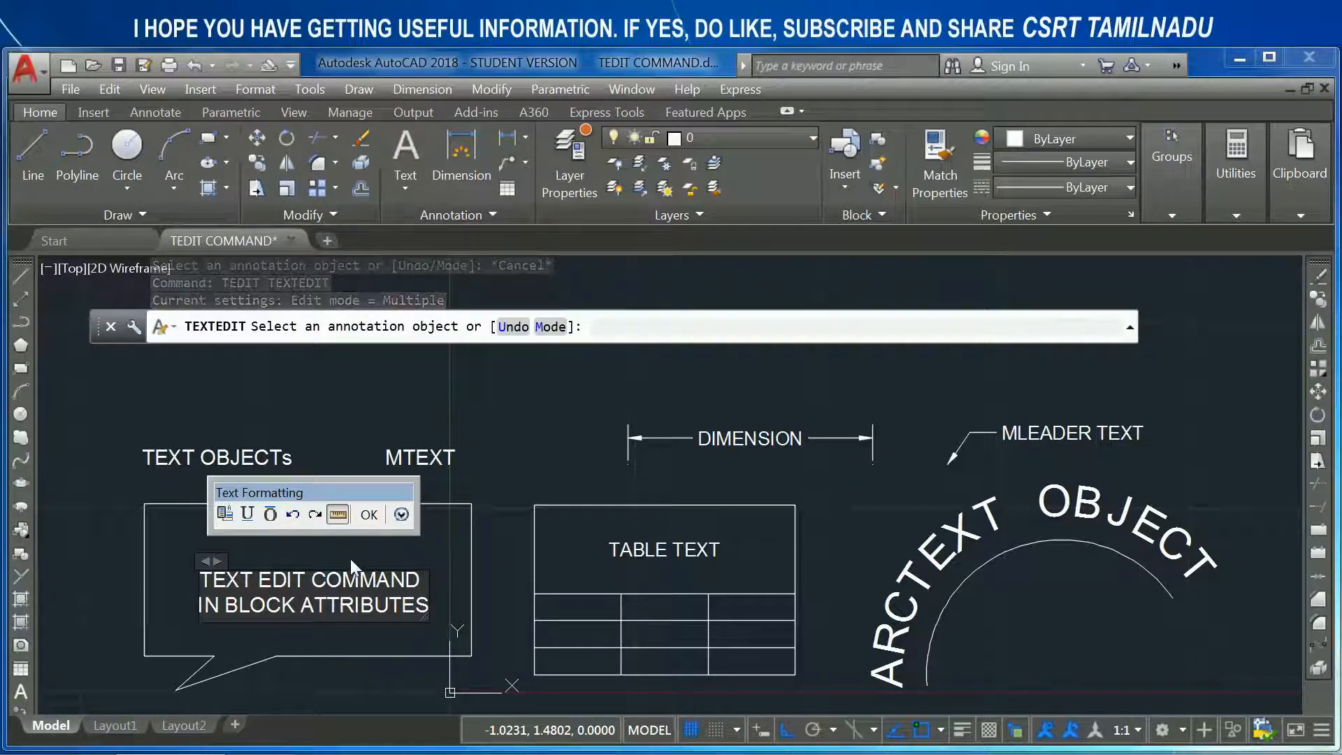
pyautogui.click(368, 516)
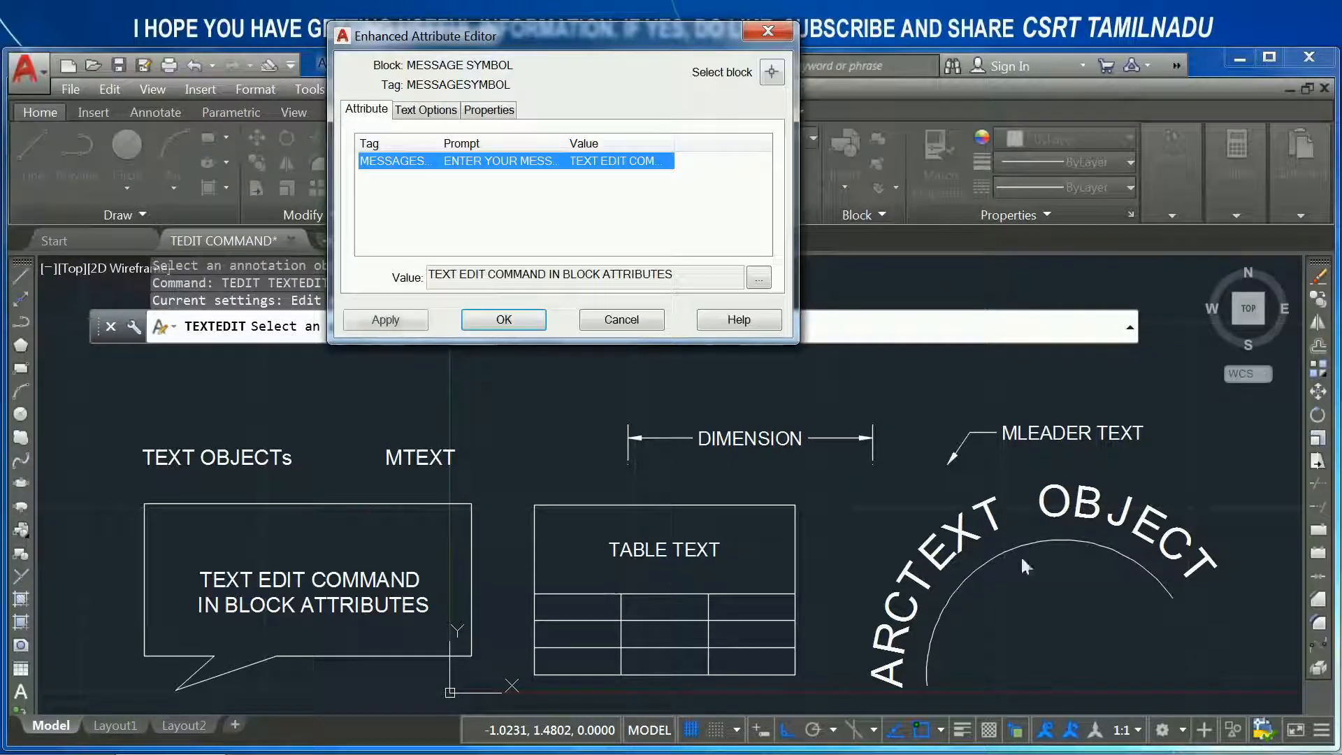
pyautogui.click(503, 320)
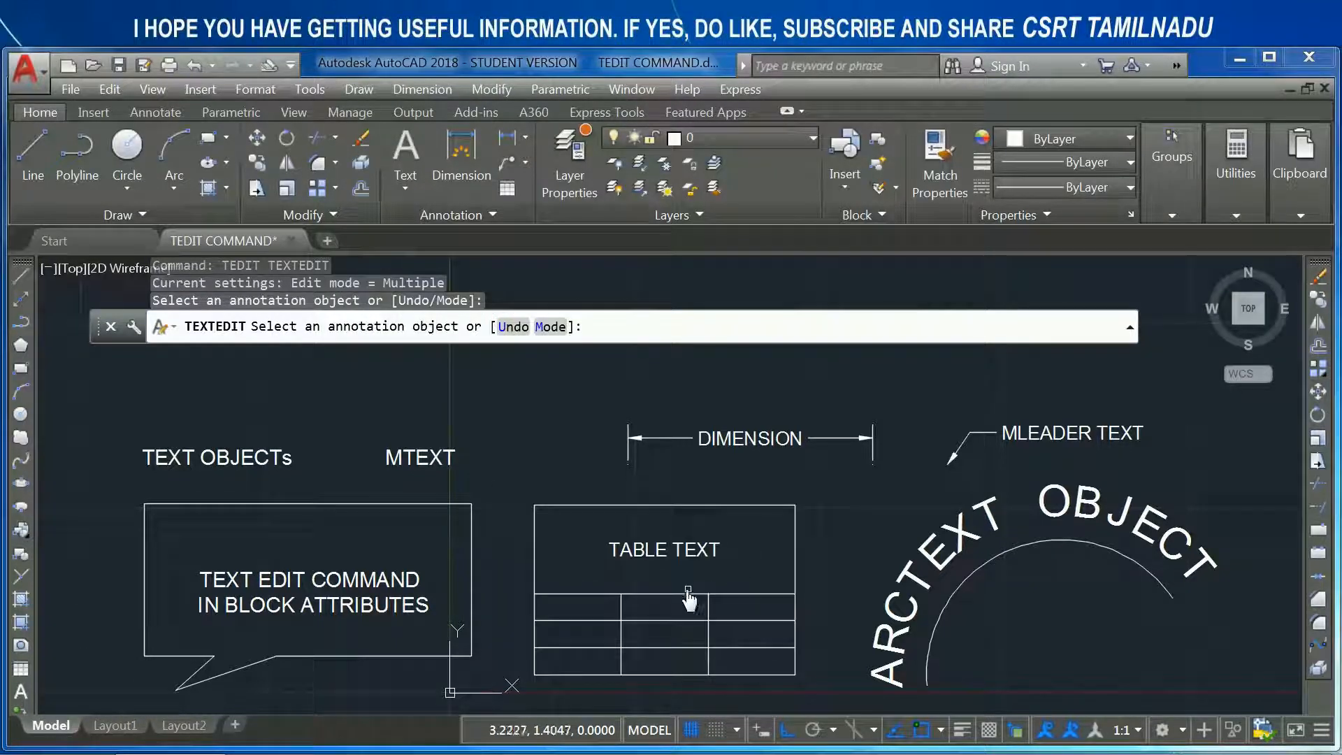
pyautogui.press('Return')
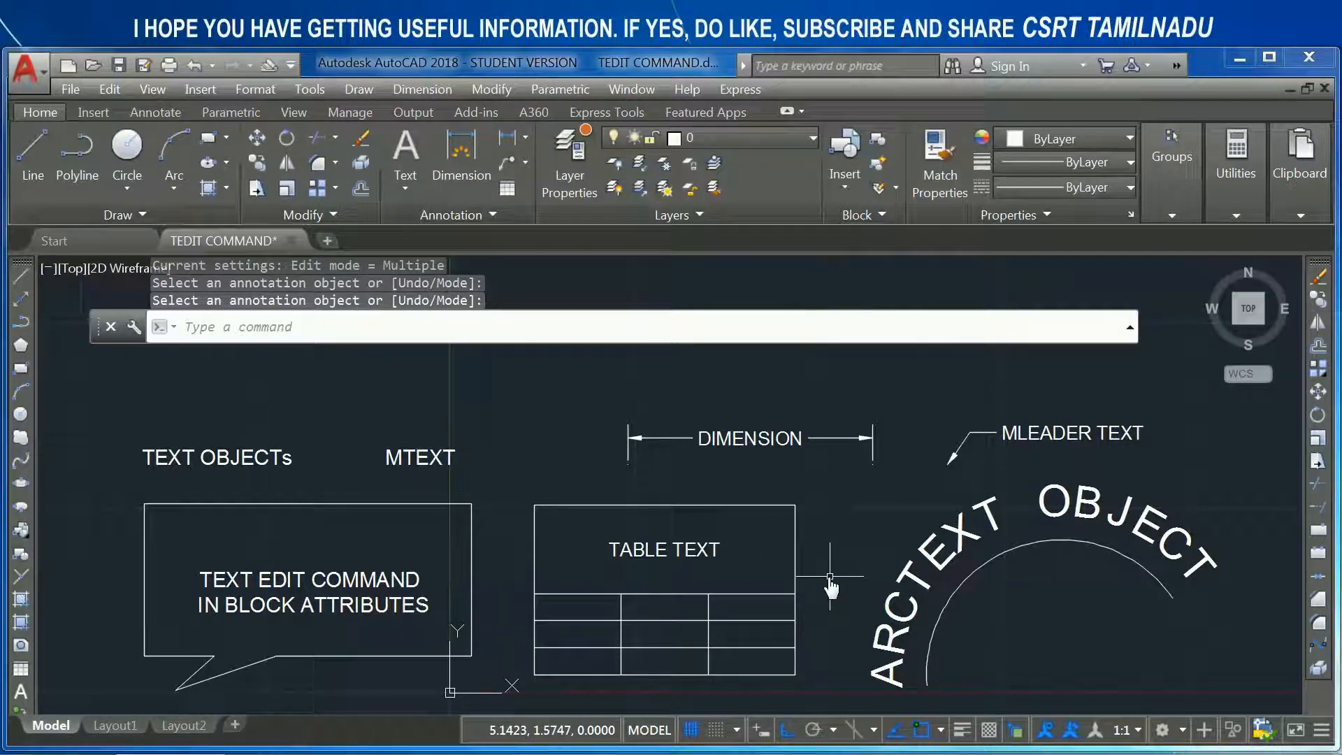
# - Use TABLEDIT on the merged title cell to shorten the table text to "TABLE"
pyautogui.write('table')
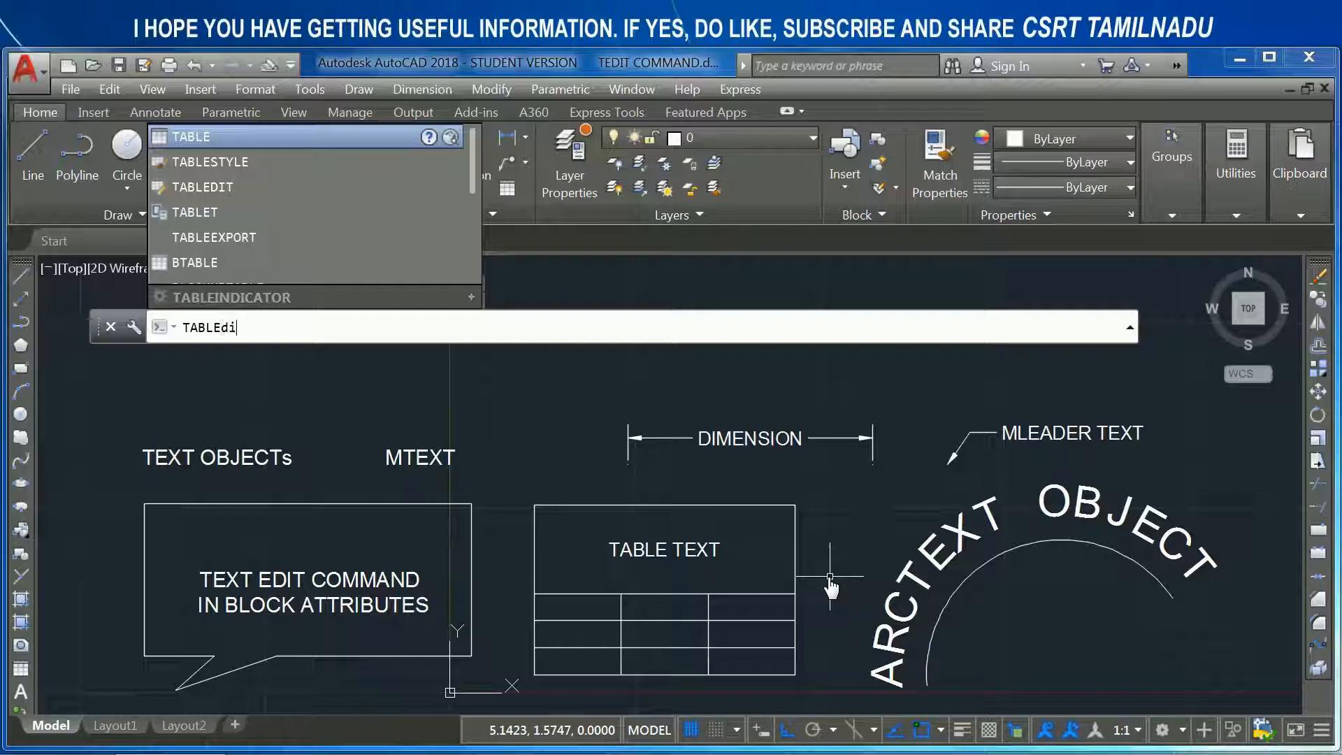
pyautogui.write('t')
pyautogui.press('Return')
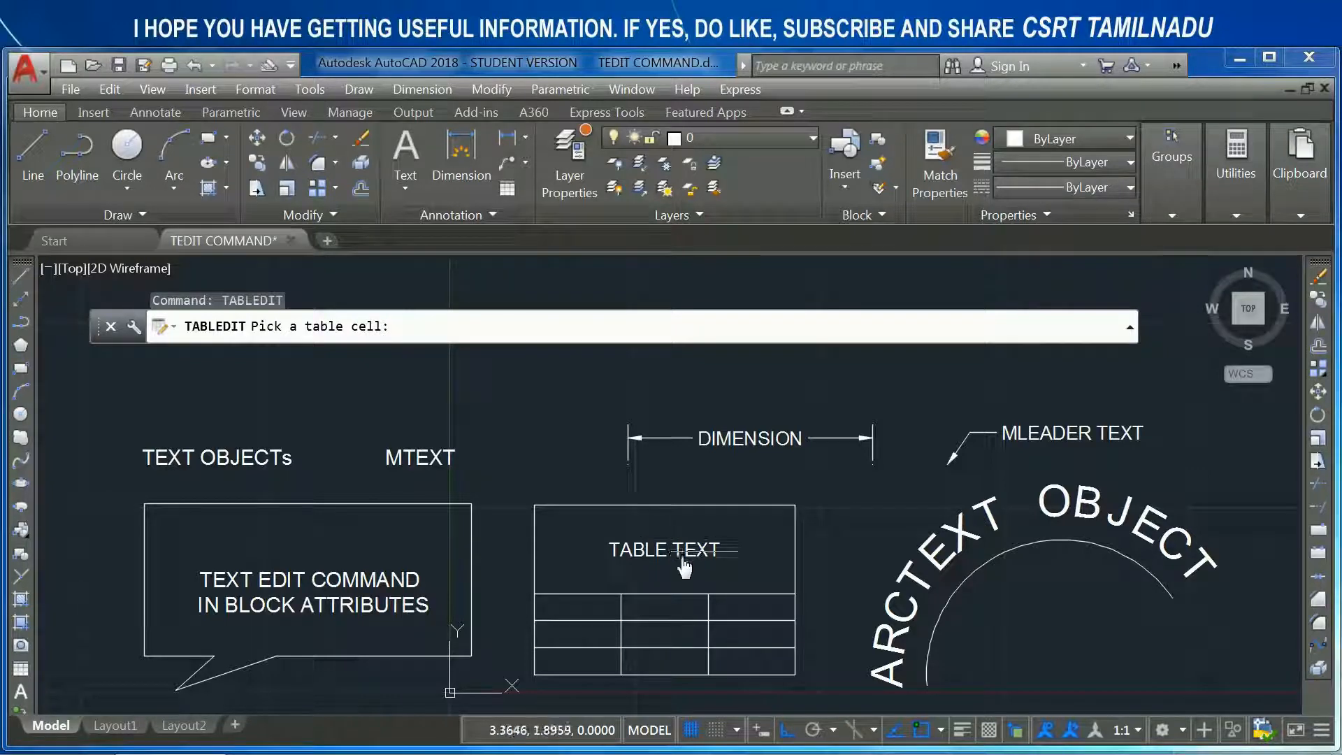
pyautogui.click(704, 559)
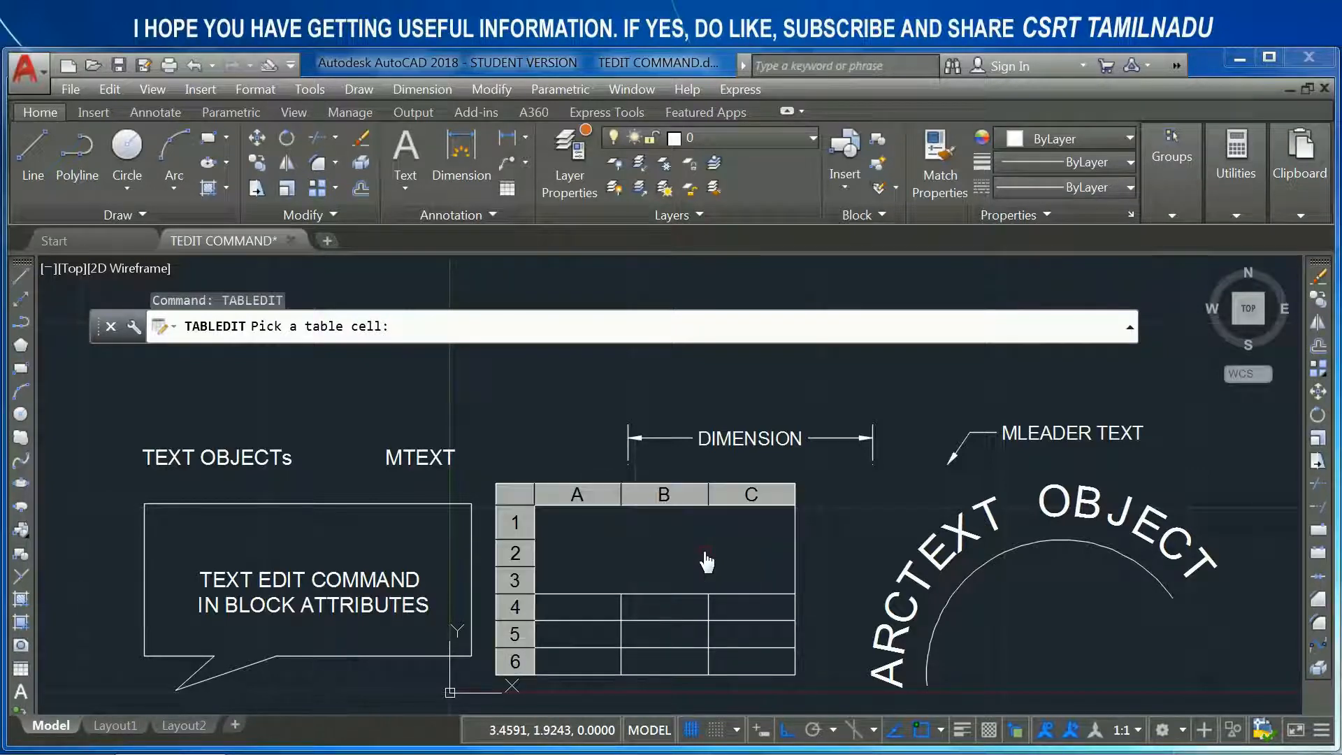
pyautogui.press('BackSpace')
pyautogui.press('BackSpace')
pyautogui.press('BackSpace')
pyautogui.press('BackSpace')
pyautogui.press('BackSpace')
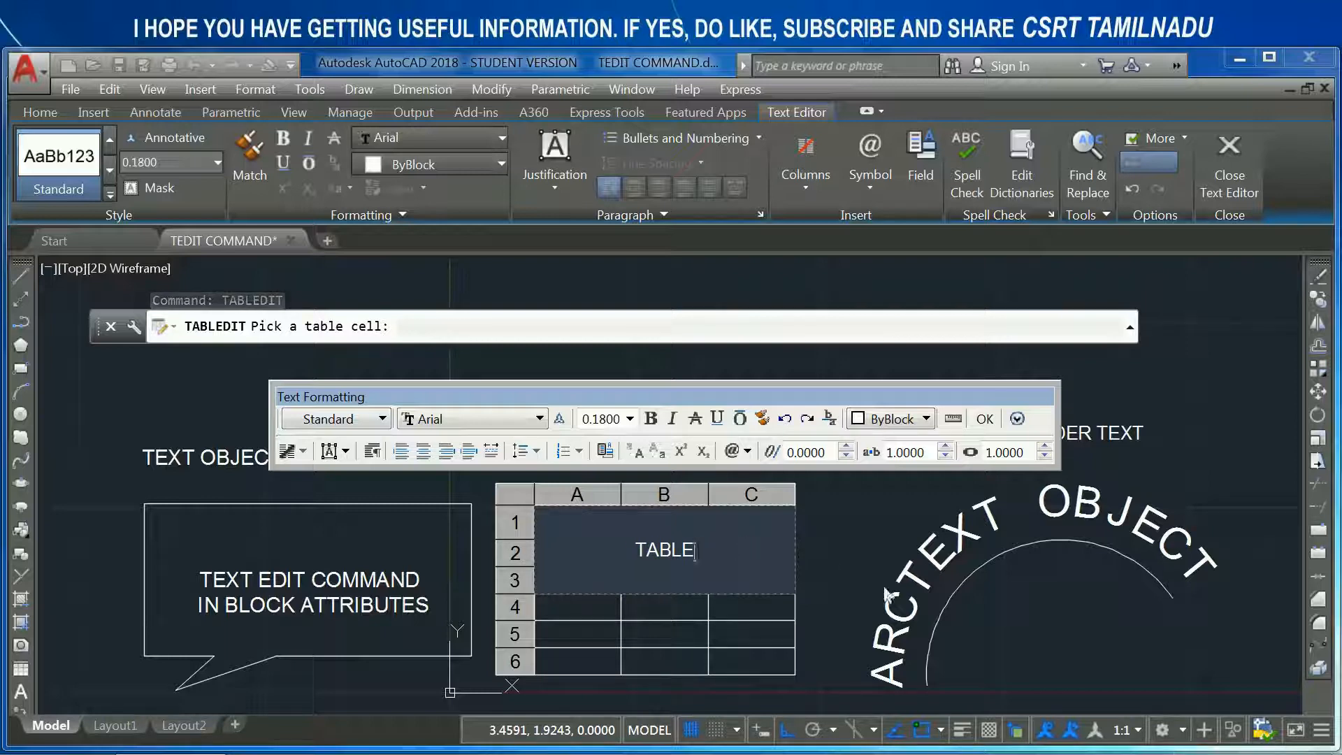
pyautogui.click(840, 543)
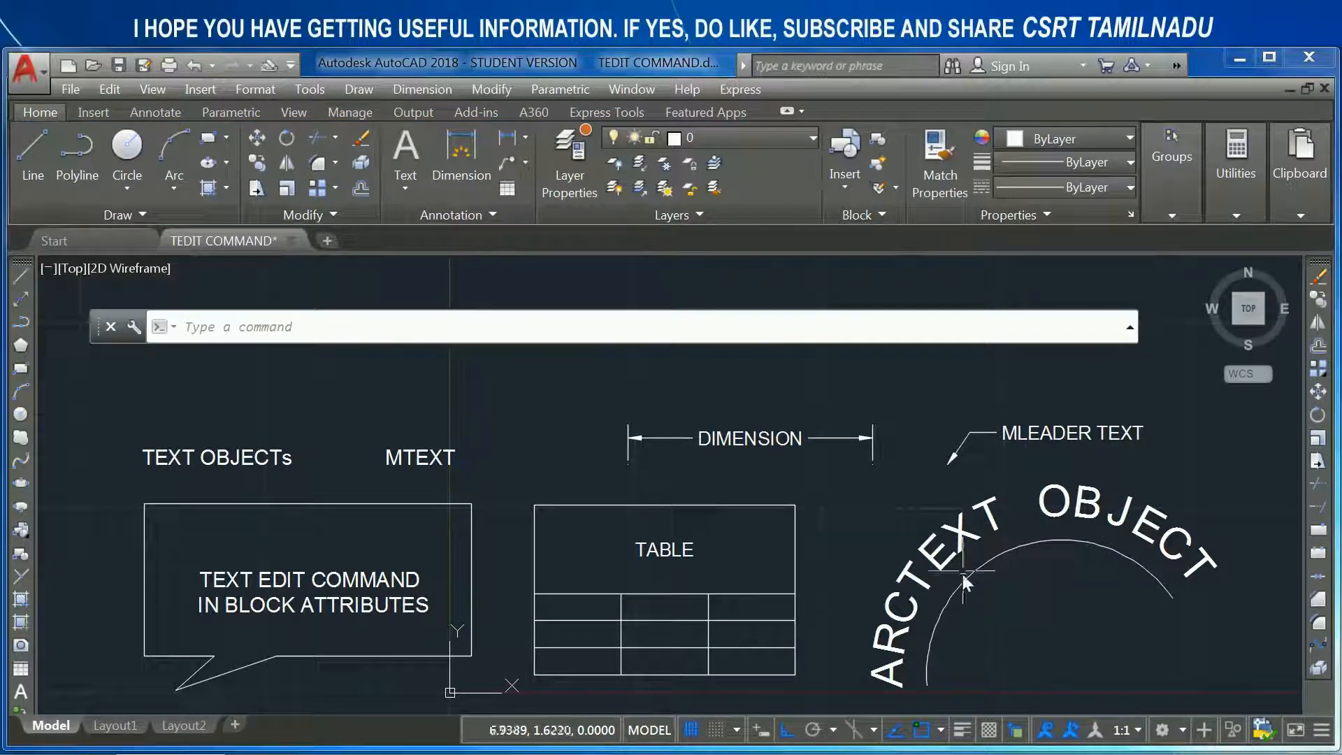
# - Select the arc-aligned text to inspect the object, and clear the selection
pyautogui.click(962, 542)
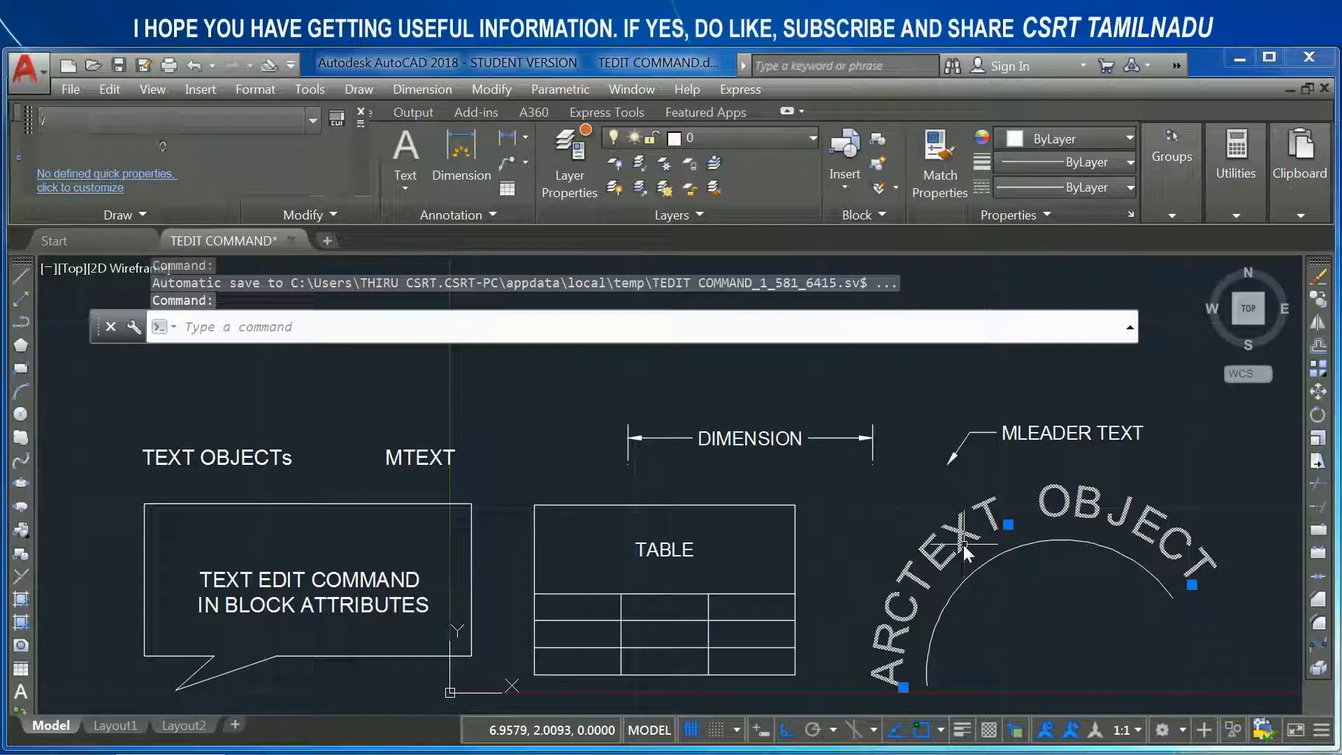
pyautogui.press('Escape')
pyautogui.press('Escape')
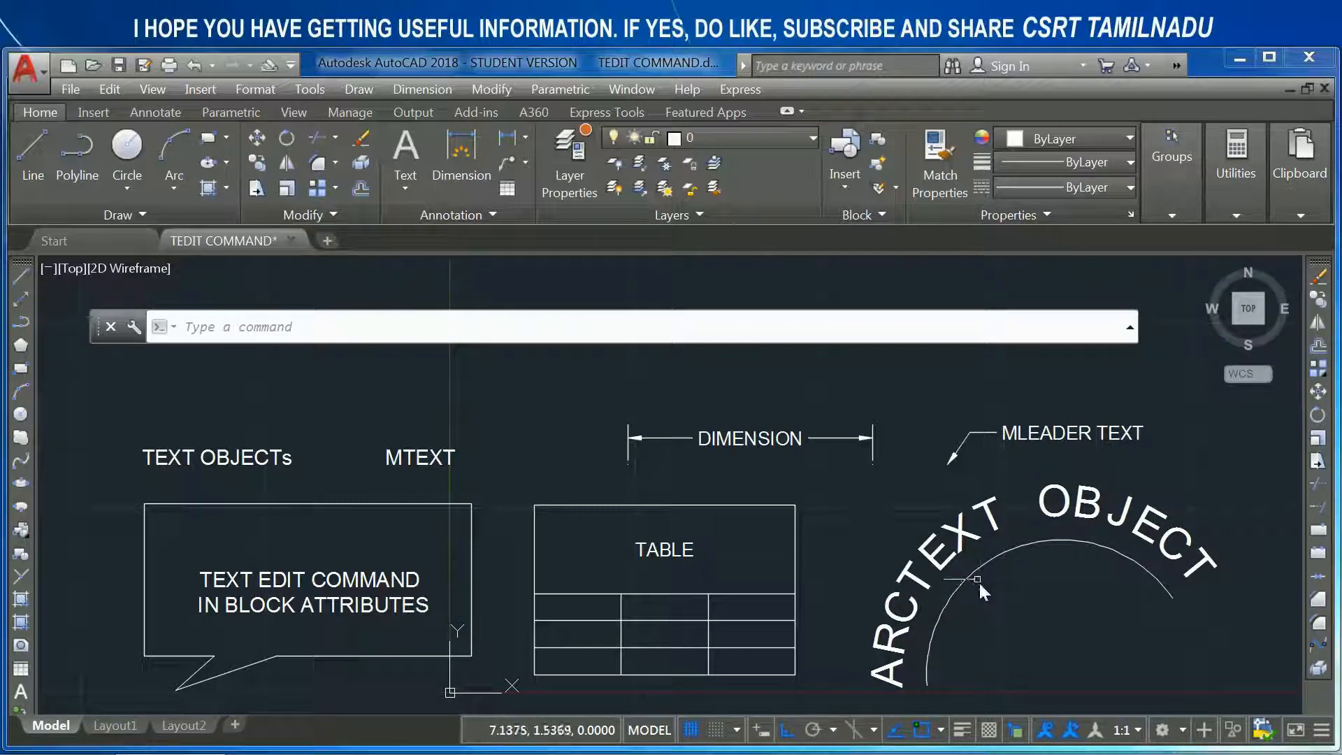
# - Run ARCTEXT on the arc to view the settings for creating arc-aligned text, and cancel without creating any
pyautogui.write('arc')
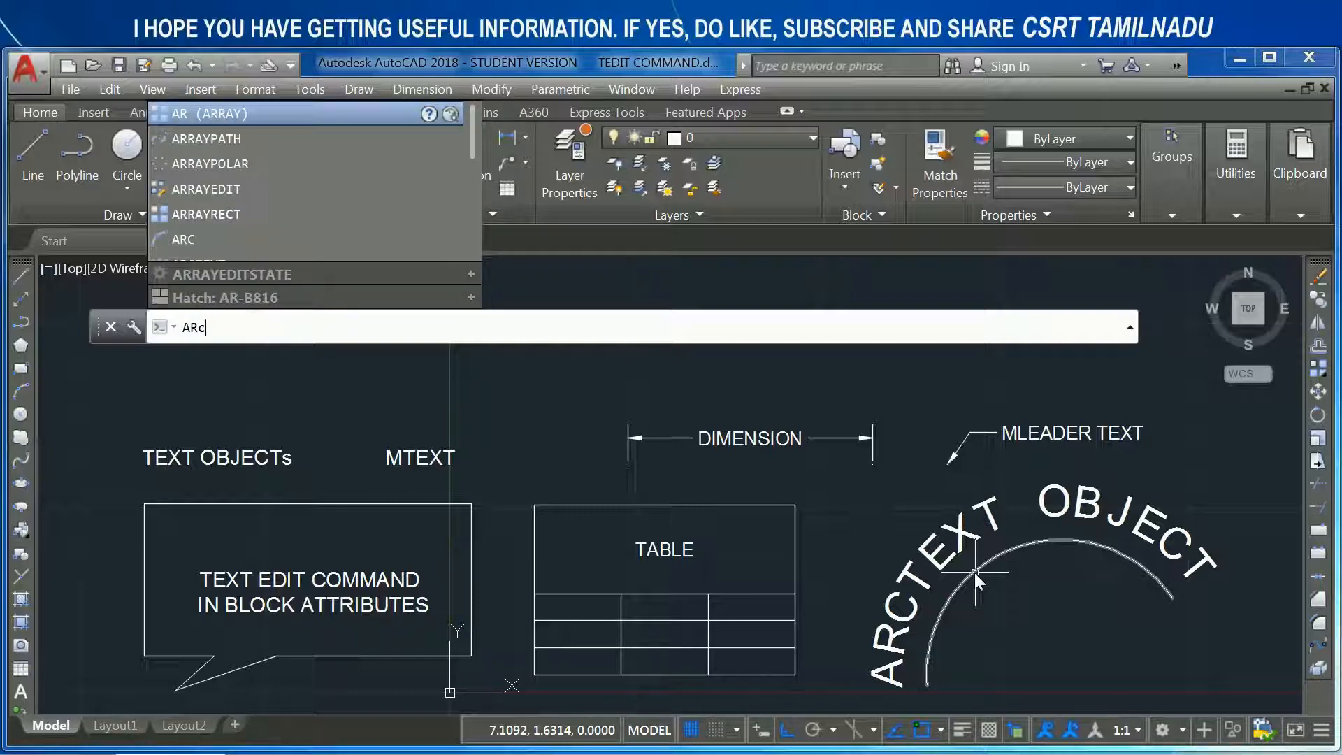
pyautogui.write('text')
pyautogui.press('Return')
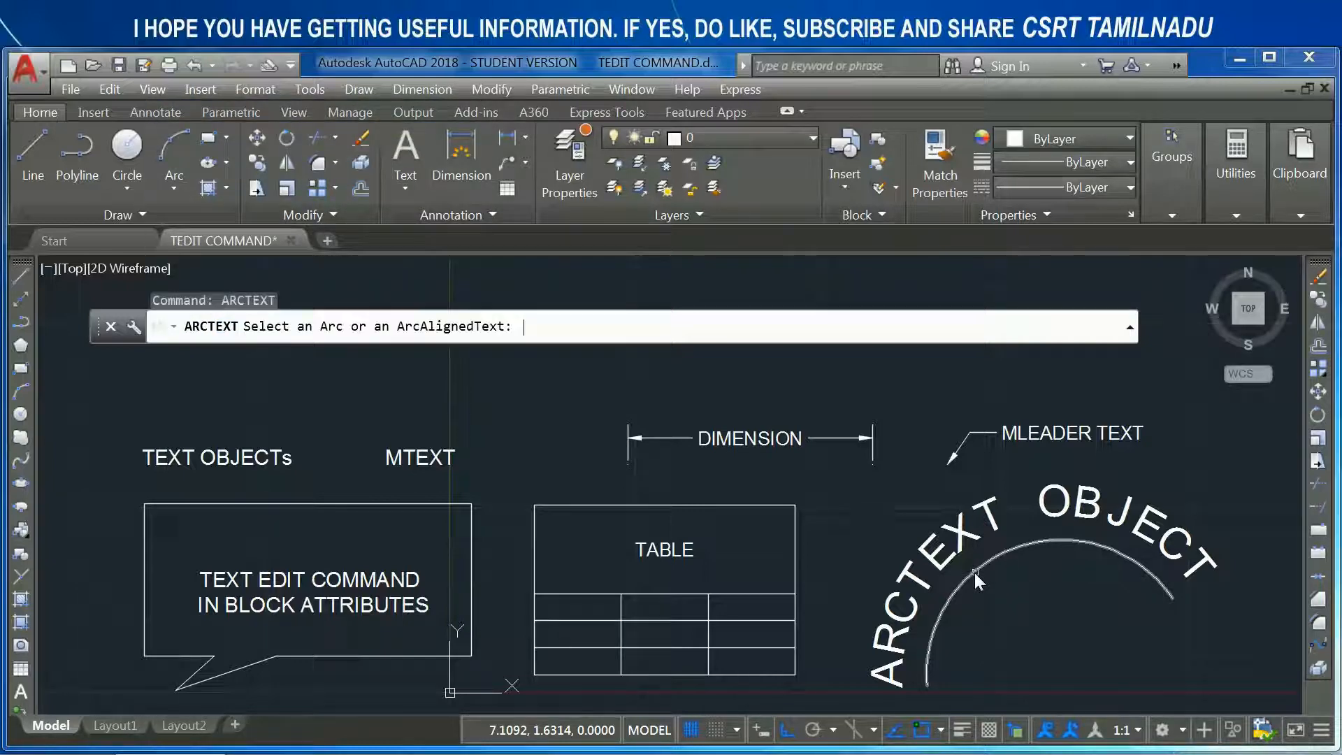
pyautogui.click(983, 565)
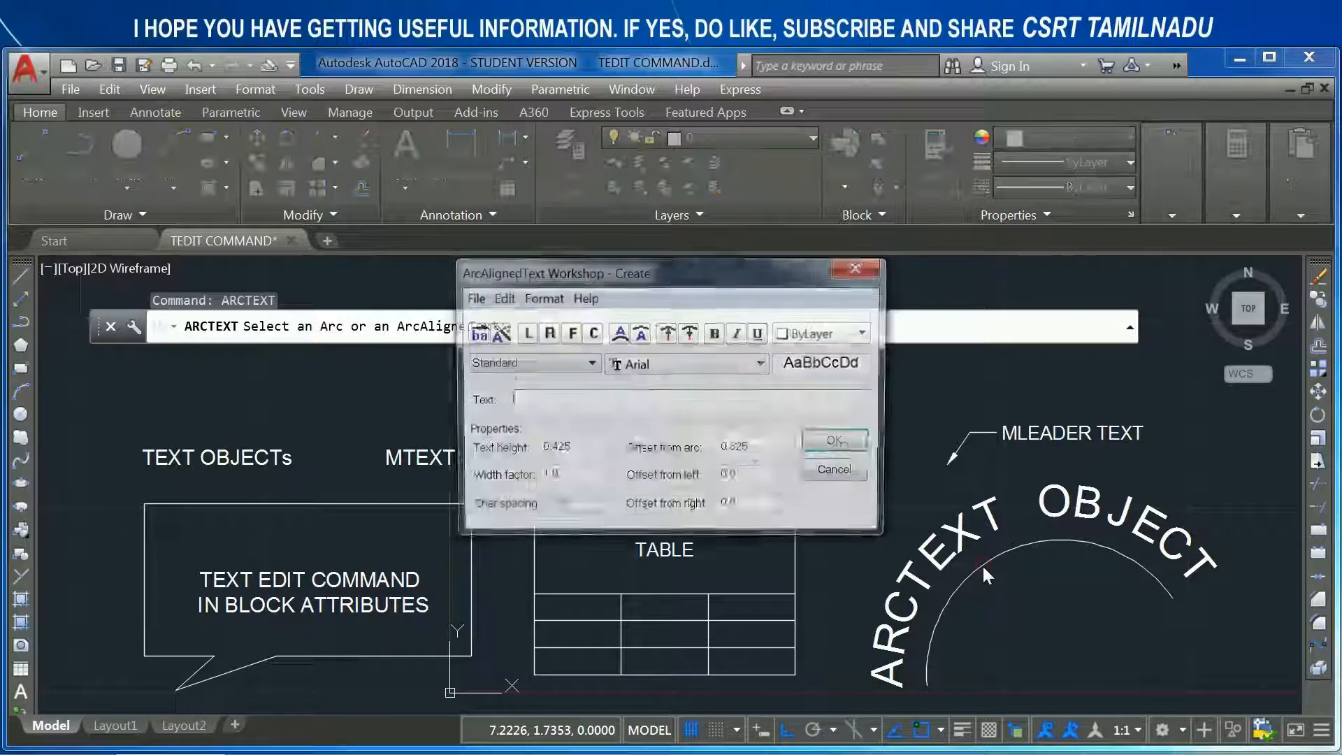
pyautogui.click(839, 472)
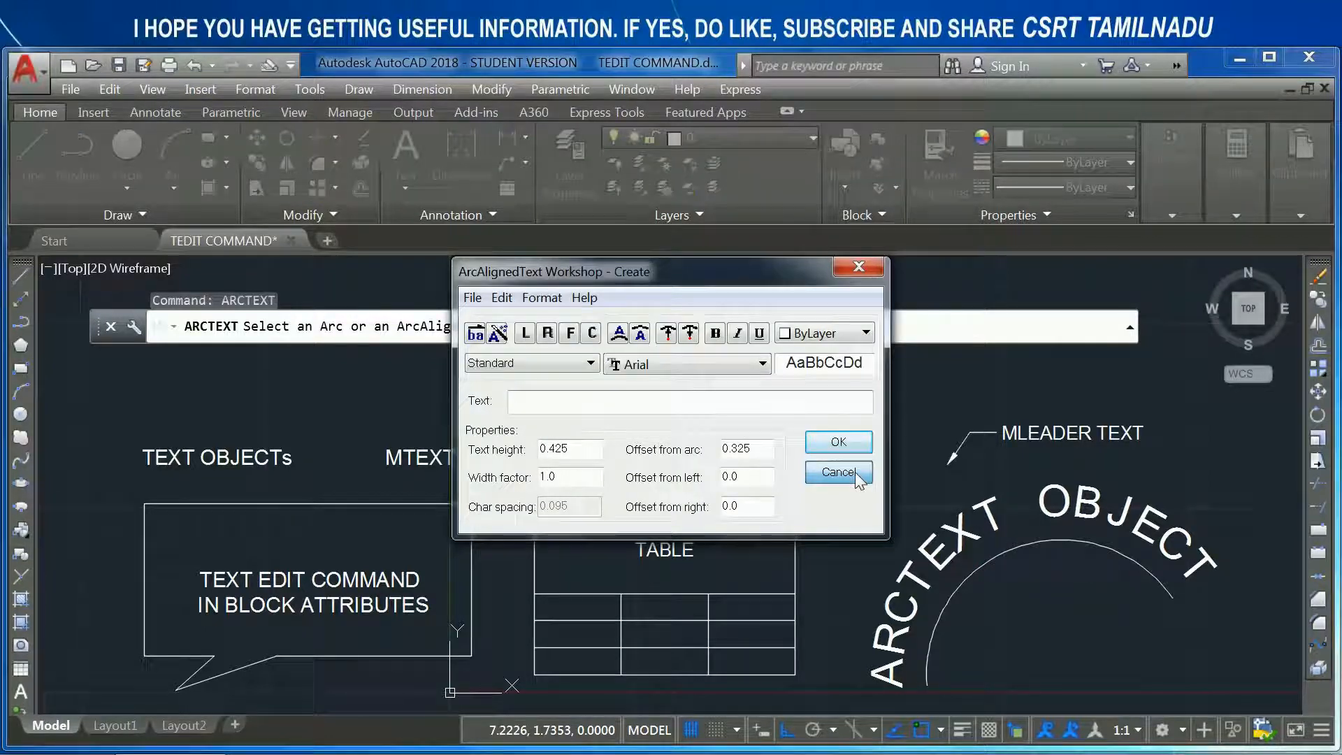
# - Repeat ARCTEXT on the existing "ARCTEXT OBJECT" text to view its modification settings, and close them without changes
pyautogui.press('Return')
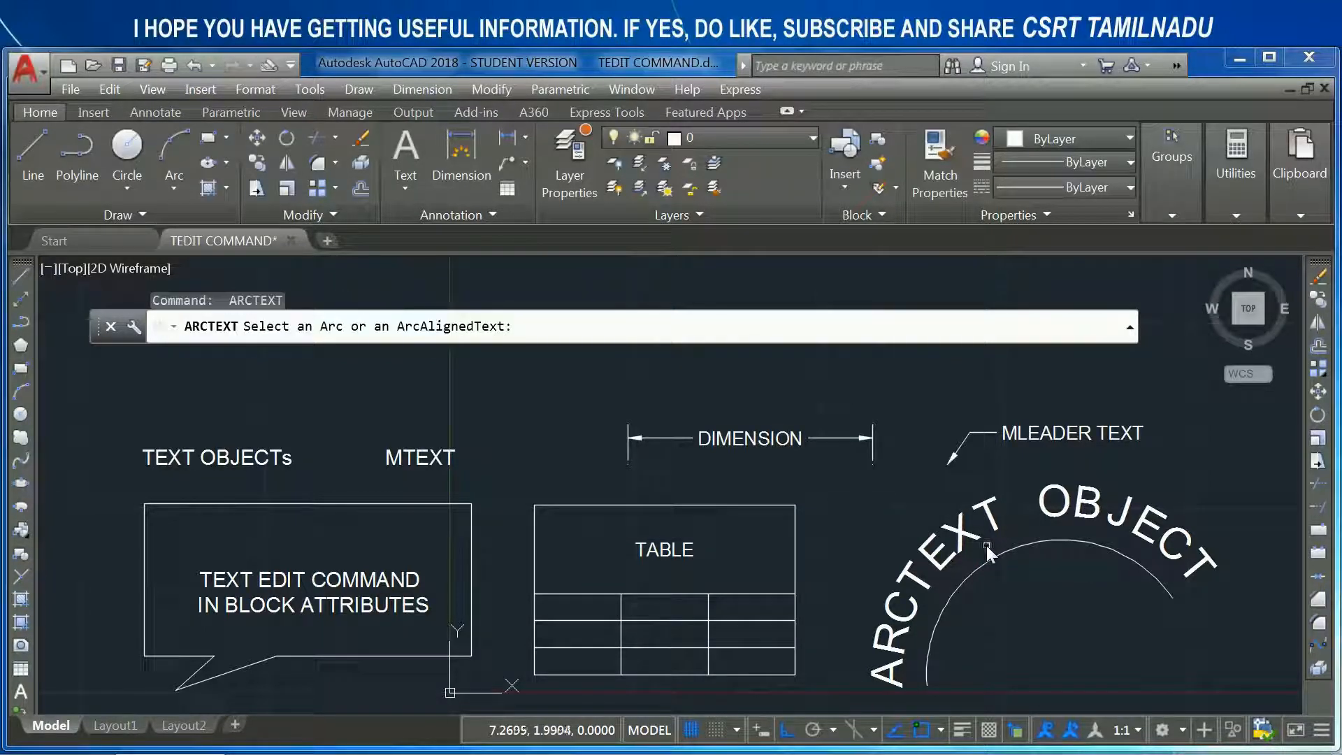
pyautogui.click(962, 539)
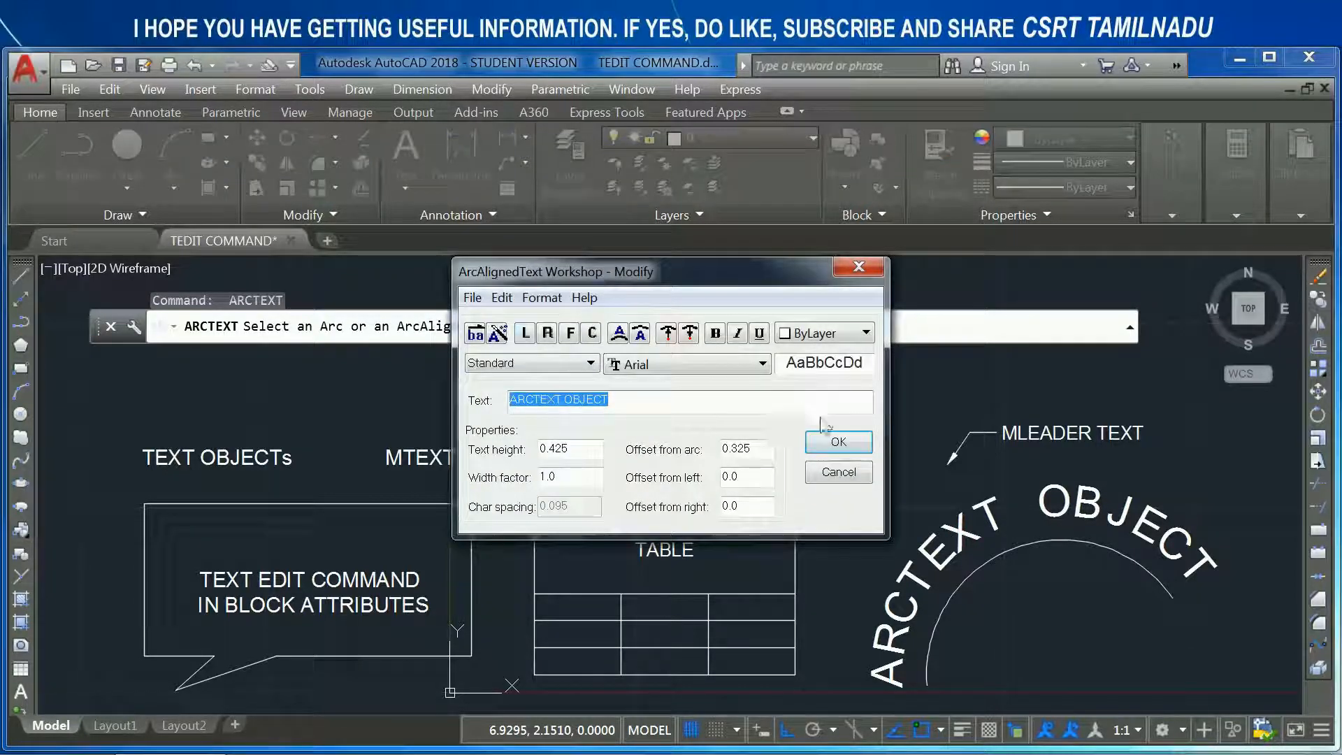
pyautogui.click(864, 469)
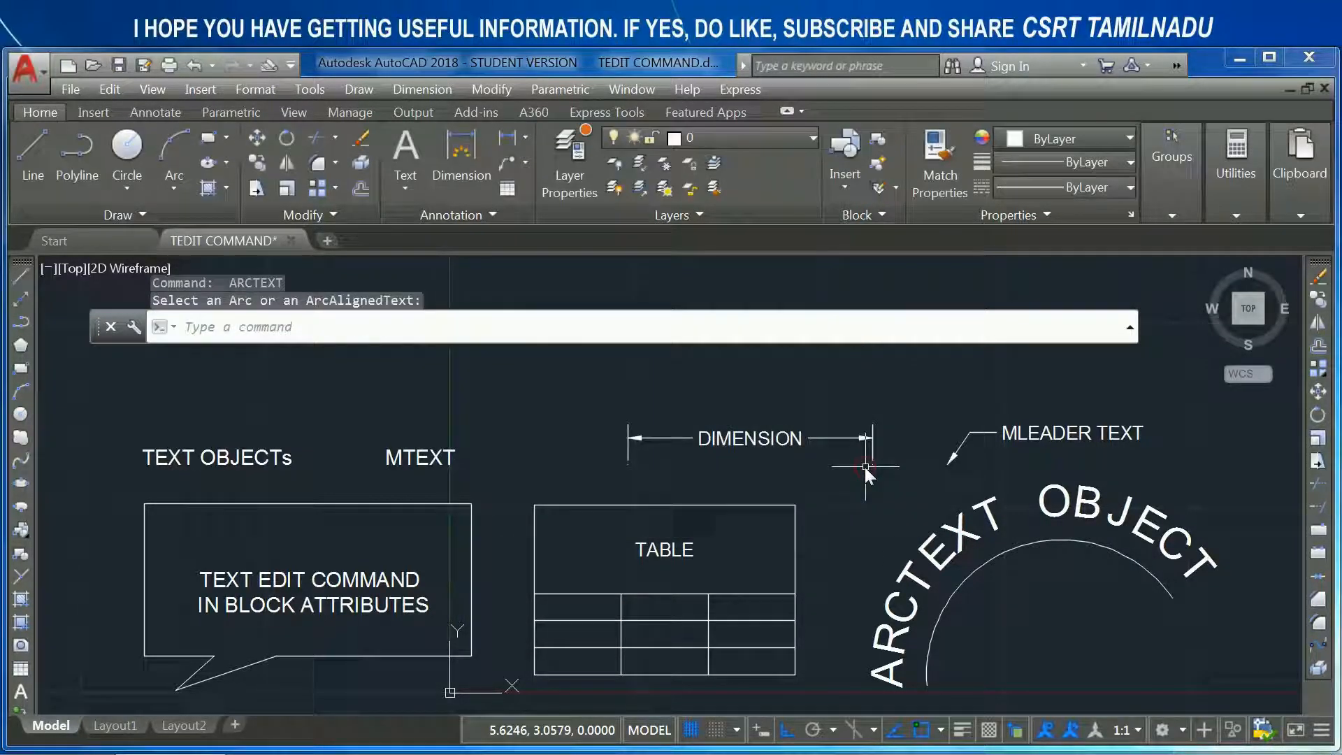